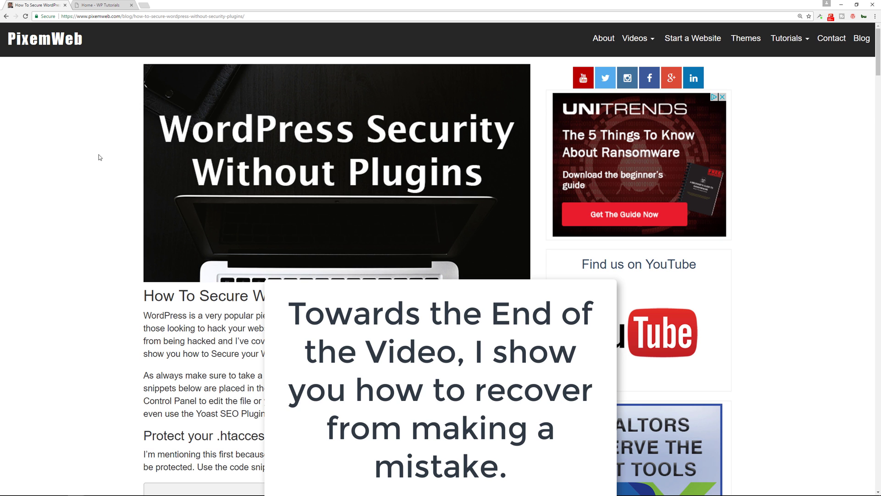
# Open the Yoast SEO file editor in the WP Tutorials site's admin area and collapse the admin menu
pyautogui.click(97, 5)
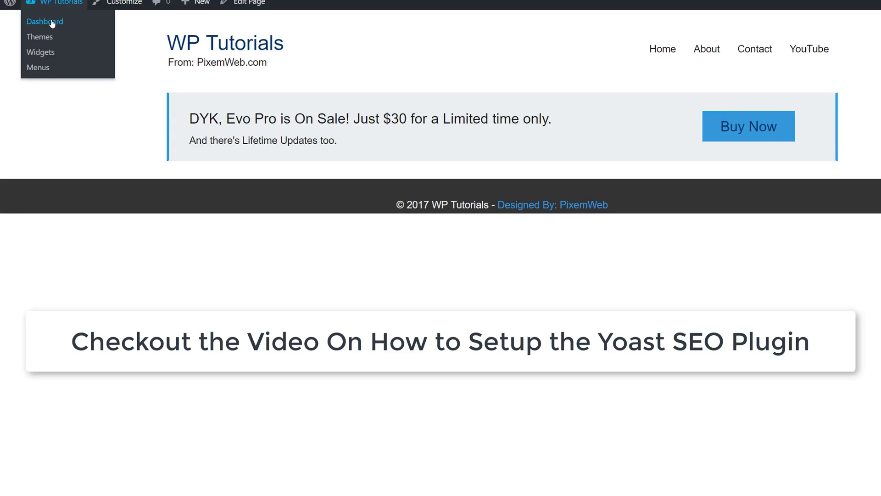
pyautogui.click(52, 22)
pyautogui.moveTo(59, 341)
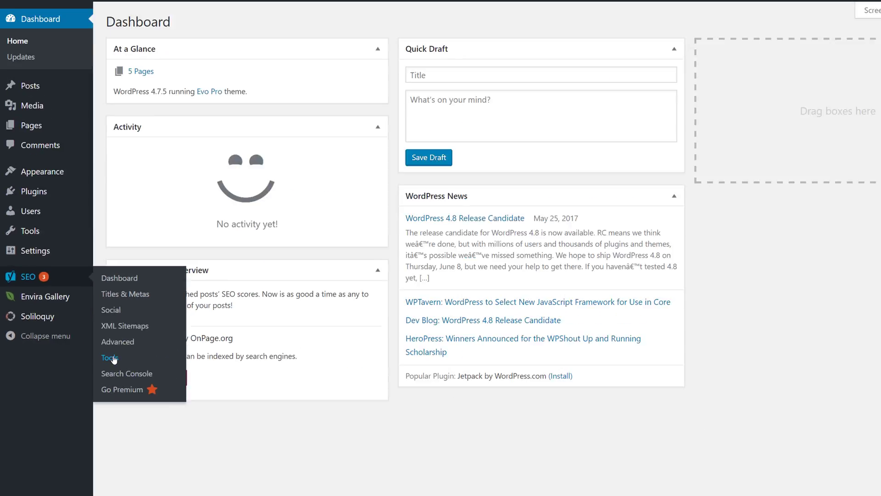
pyautogui.click(113, 357)
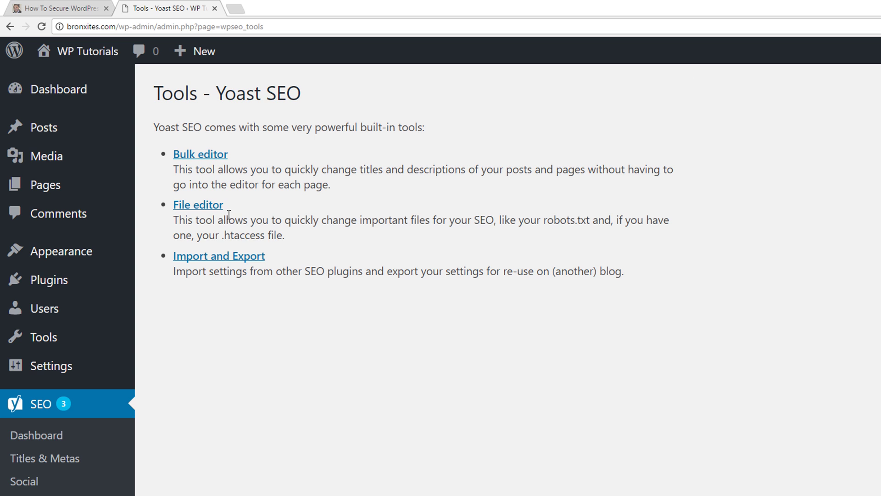
pyautogui.click(204, 207)
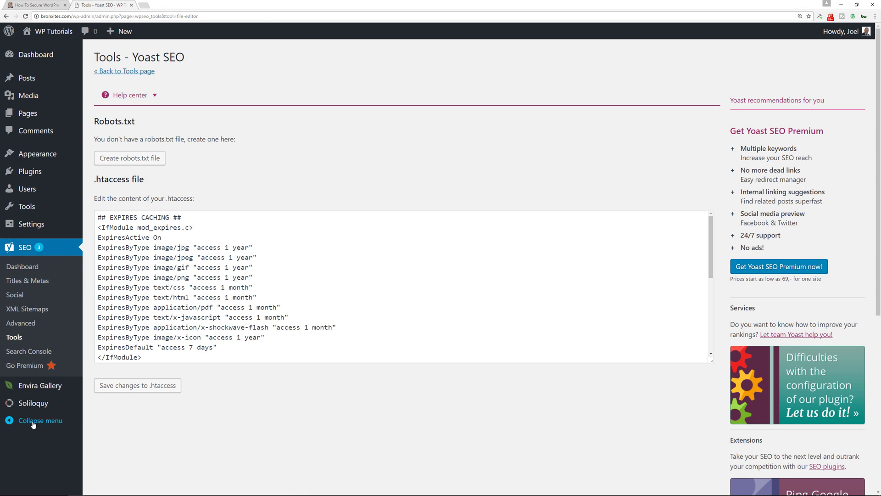
pyautogui.click(33, 422)
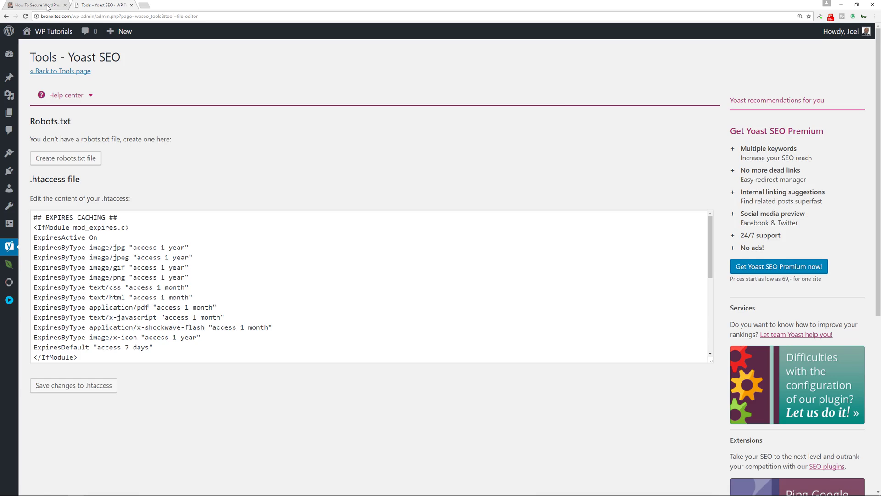
# Copy the complete "# Protect .htaccess" code snippet from the PixemWeb article on securing WordPress
pyautogui.click(47, 7)
pyautogui.scroll(-5, 51, 55)
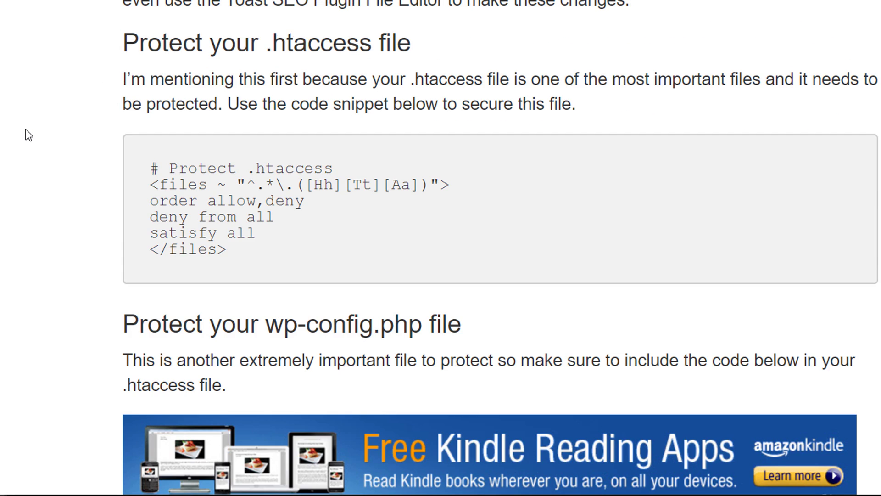
pyautogui.moveTo(229, 249); pyautogui.dragTo(150, 169)
pyautogui.rightClick(178, 186)
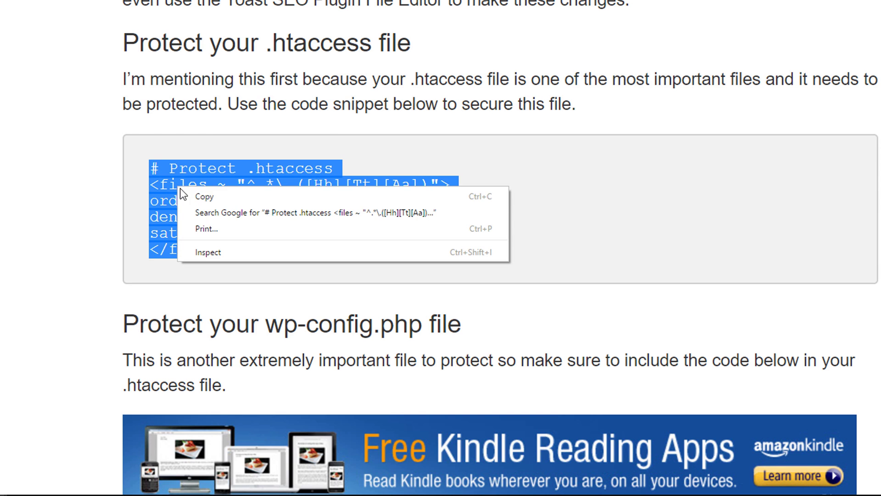
pyautogui.click(210, 197)
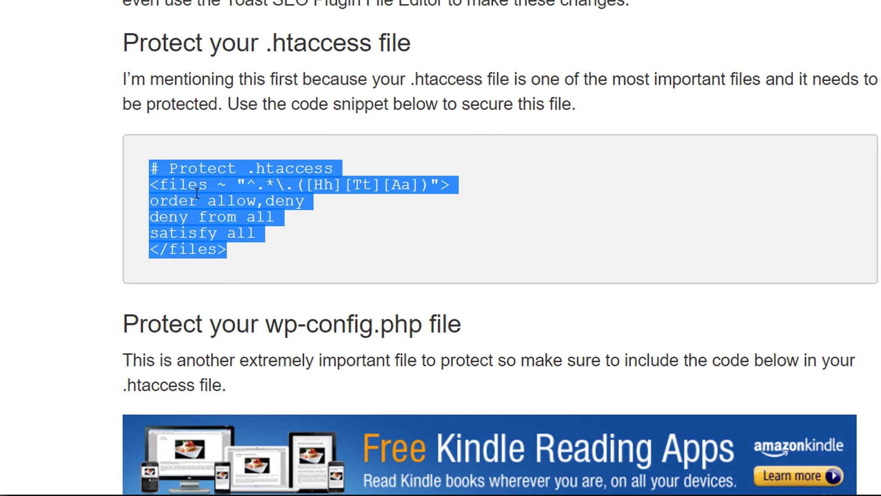
pyautogui.rightClick(196, 192)
pyautogui.click(225, 204)
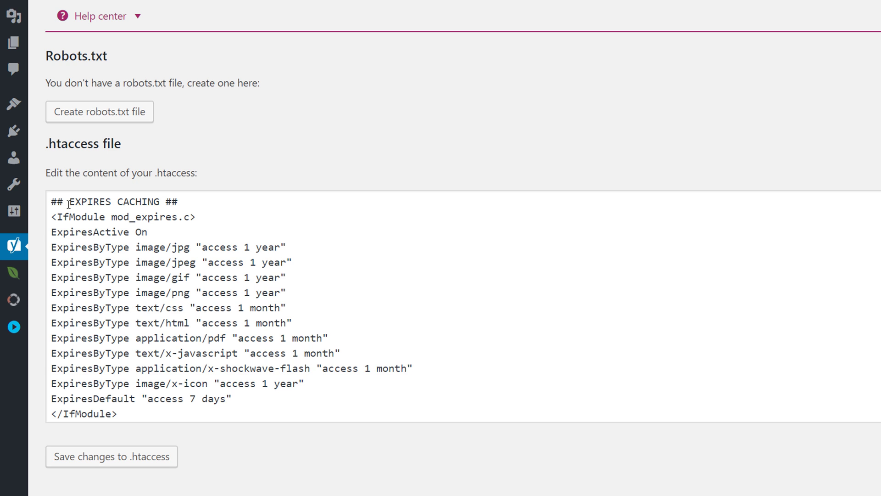
# Paste the .htaccess protection snippet above the EXPIRES CACHING block, separated by a blank line, and save the .htaccess file
pyautogui.click(54, 200)
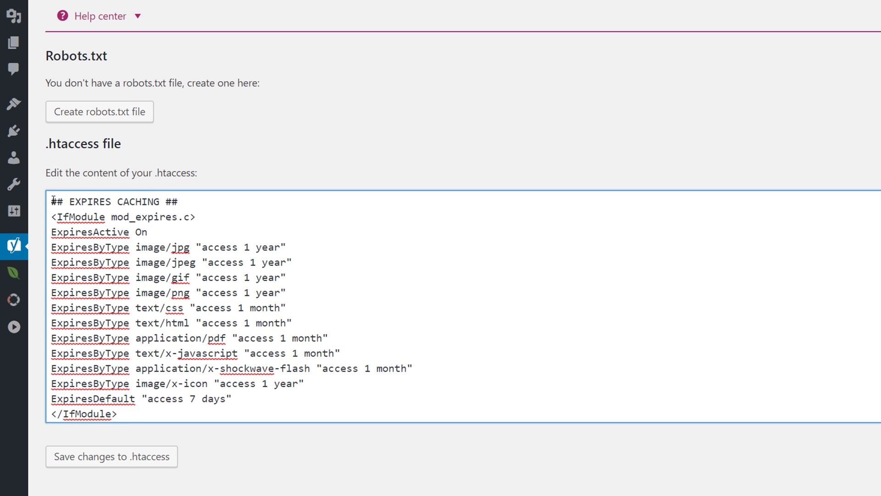
pyautogui.press('Return')
pyautogui.hotkey('ctrl', 'v')
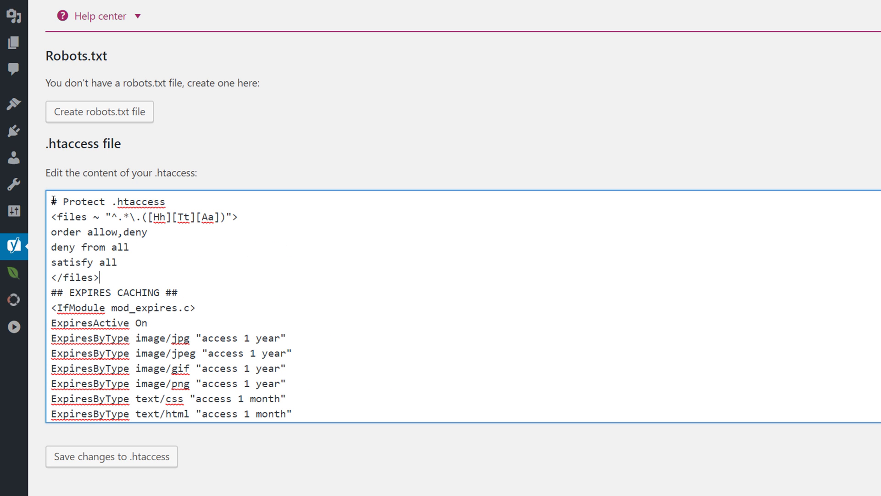
pyautogui.press('Return')
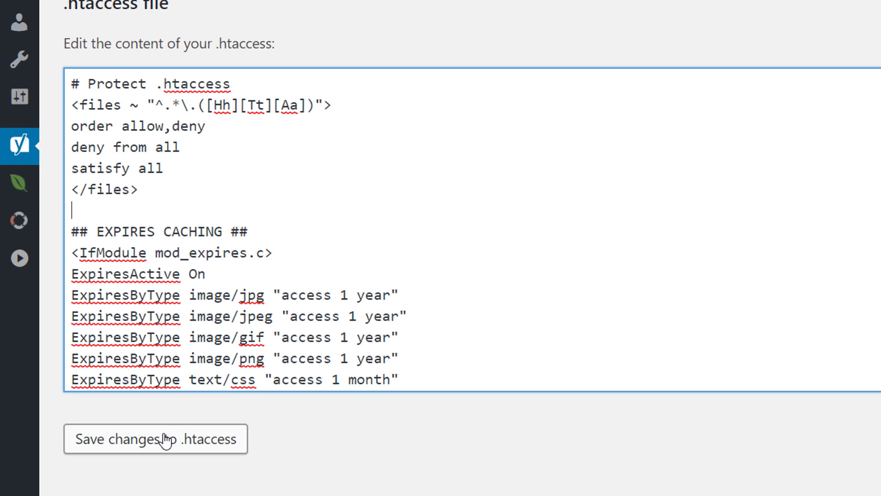
pyautogui.click(168, 438)
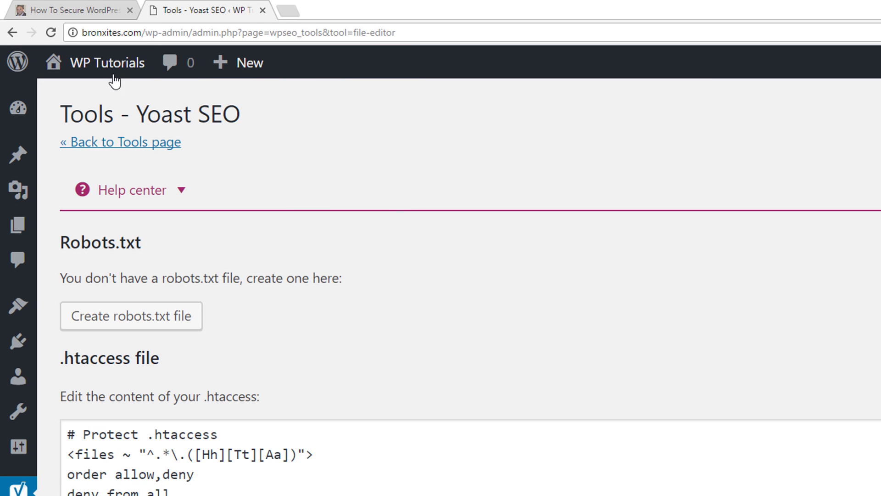
# Open the live site in a new tab and check that its About, Contact, YouTube and Home pages load
pyautogui.moveTo(83, 70)
pyautogui.rightClick(98, 99)
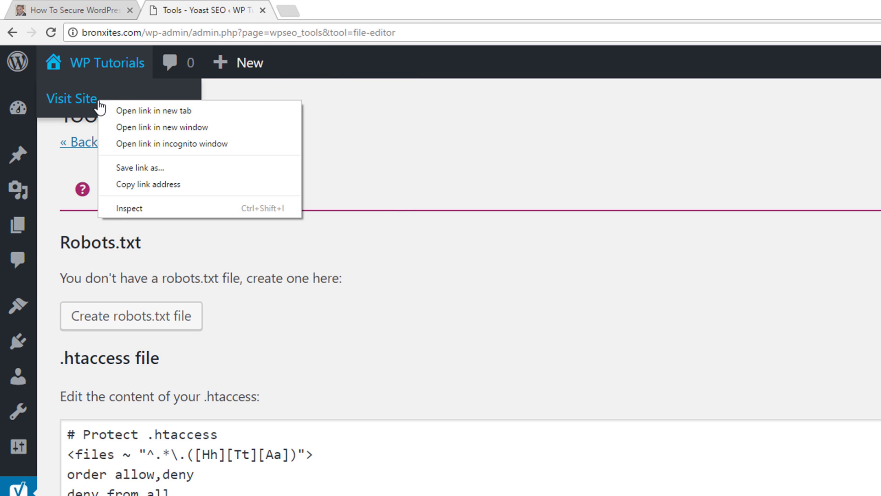
pyautogui.click(150, 111)
pyautogui.click(316, 10)
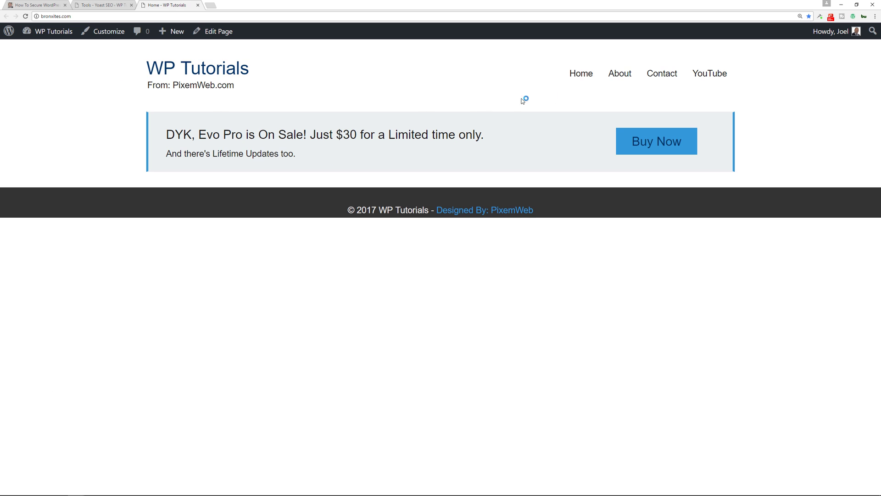
pyautogui.click(615, 74)
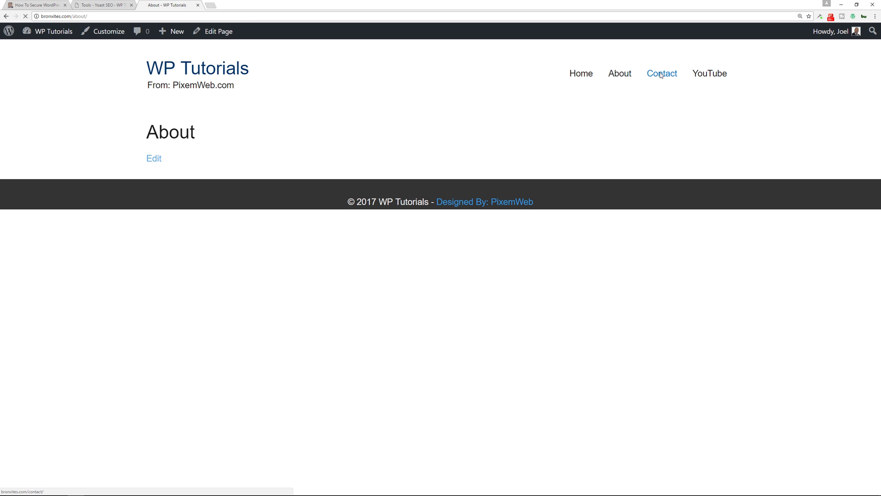
pyautogui.click(661, 75)
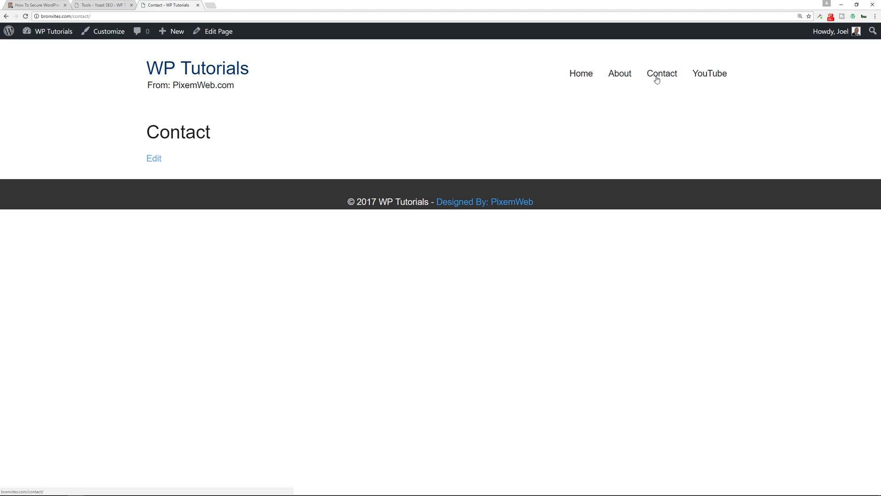
pyautogui.click(713, 81)
pyautogui.click(583, 73)
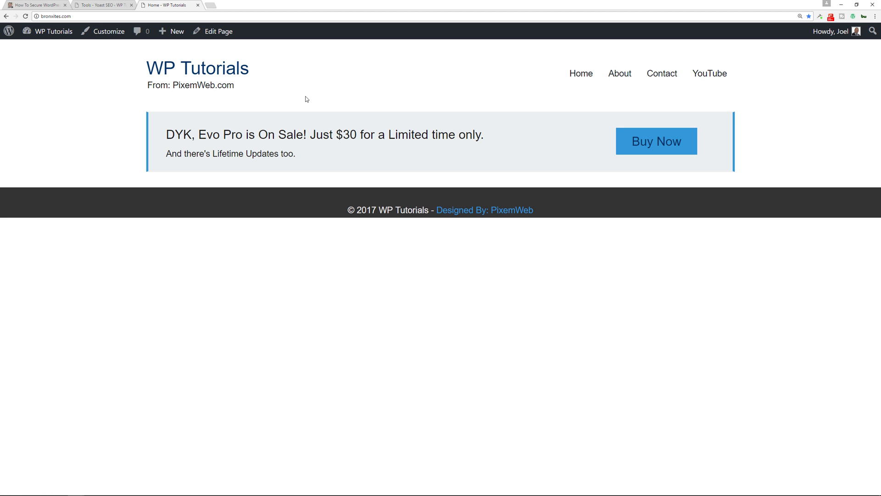
# Copy the complete "# Protect wp-config.php" code snippet from the PixemWeb article
pyautogui.click(44, 6)
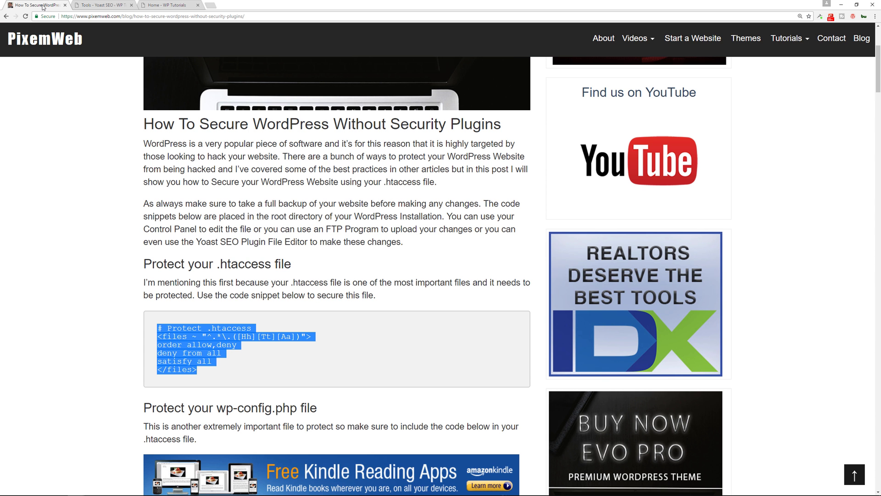
pyautogui.click(88, 184)
pyautogui.scroll(-3, 87, 184)
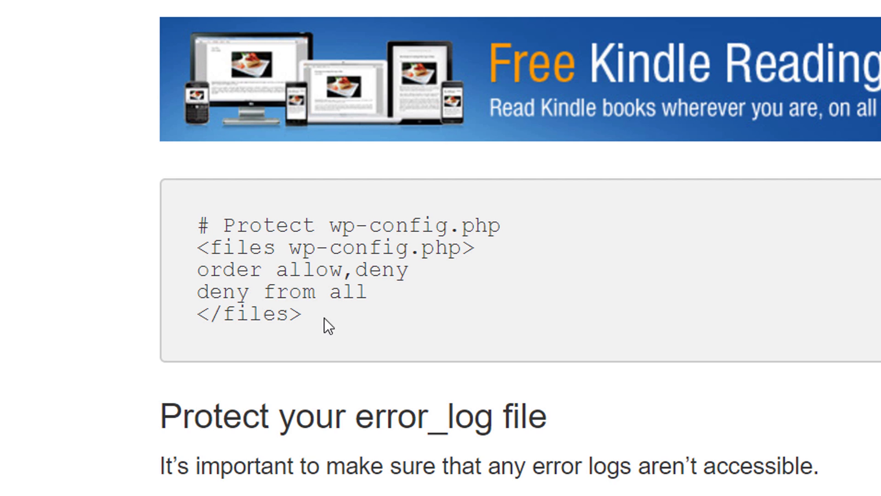
pyautogui.moveTo(328, 324); pyautogui.dragTo(187, 227)
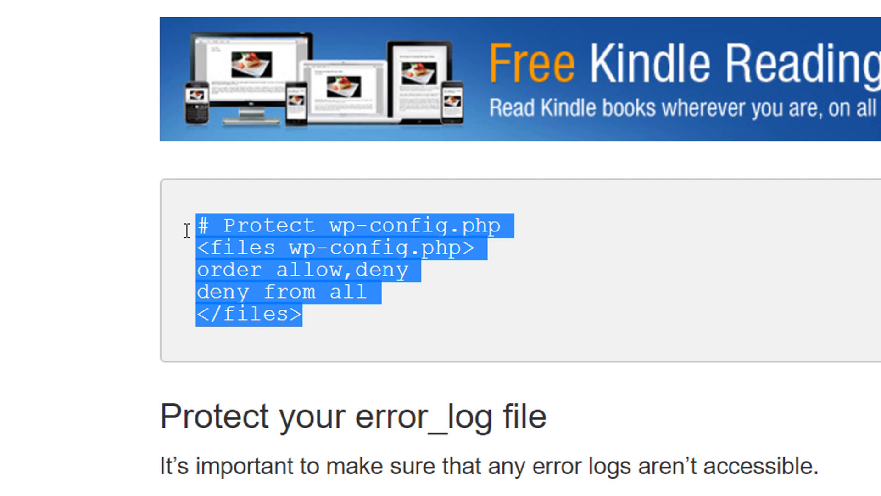
pyautogui.rightClick(272, 235)
pyautogui.click(316, 253)
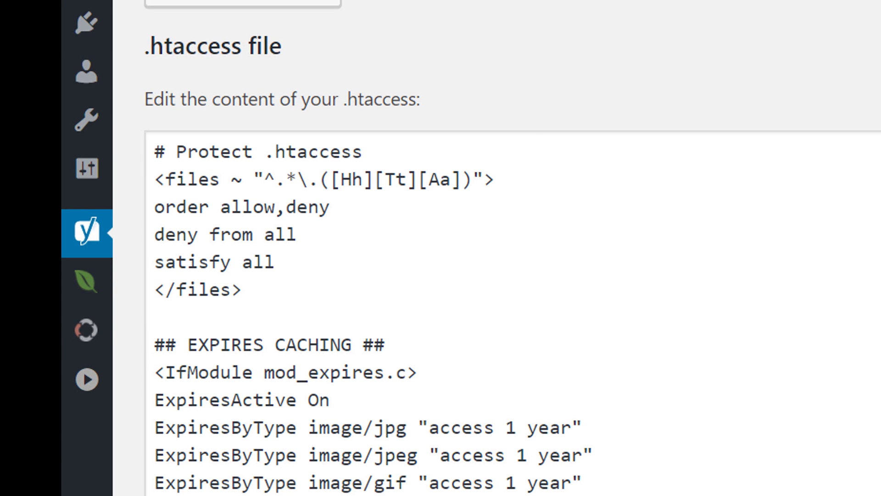
# Insert the wp-config.php protection snippet at the start of the .htaccess content, followed by a blank line
pyautogui.click(238, 145)
pyautogui.press('Home')
pyautogui.press('Return')
pyautogui.press('Up')
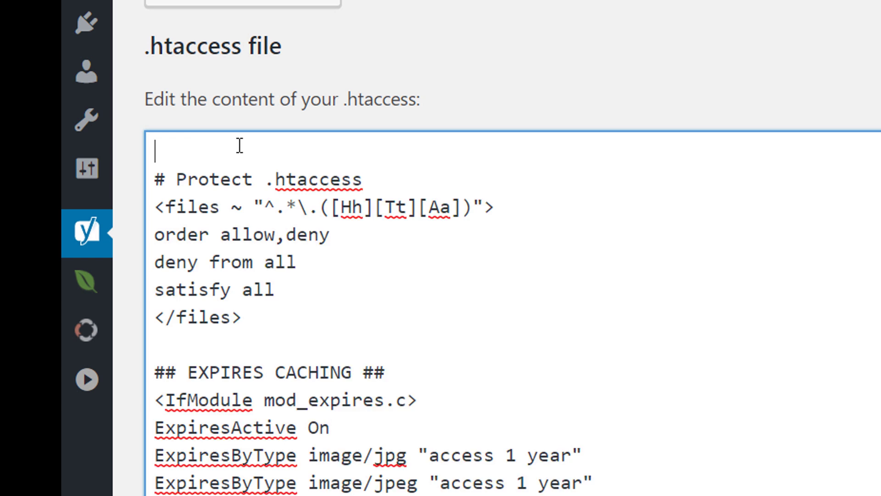
pyautogui.hotkey('ctrl', 'v')
pyautogui.press('Return')
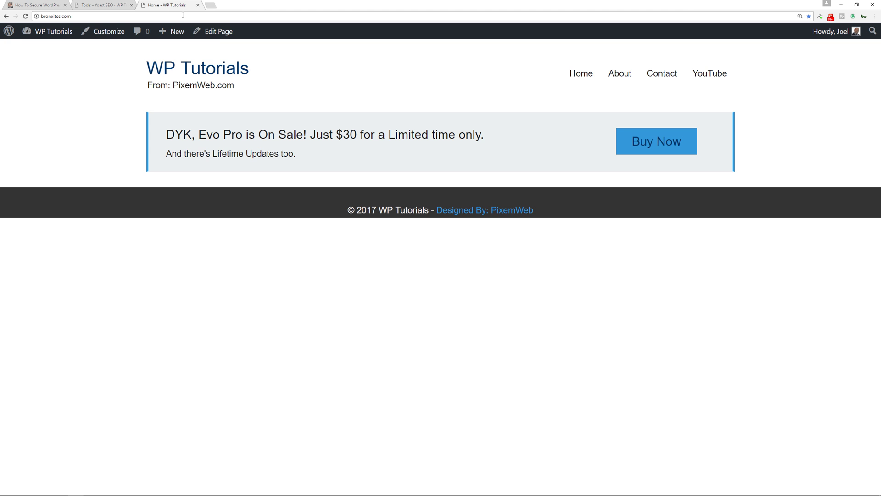
# Check that the live site's About and Contact pages still load
pyautogui.click(620, 74)
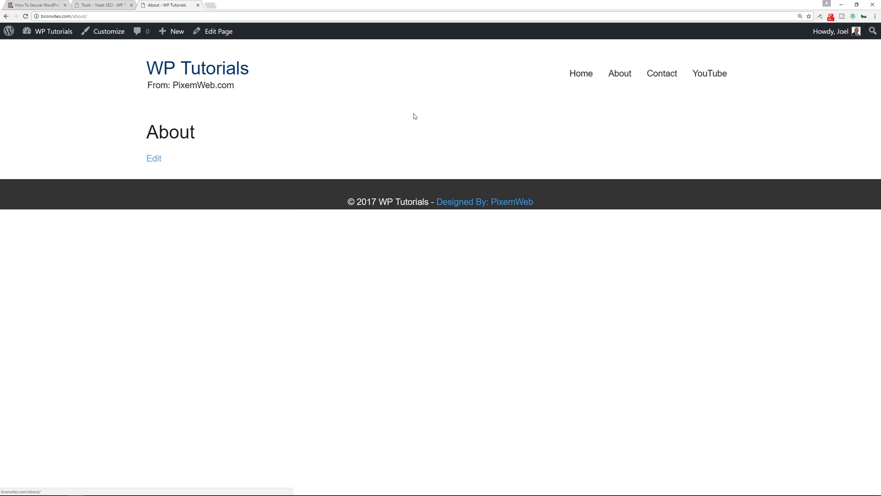
pyautogui.click(192, 74)
pyautogui.click(662, 74)
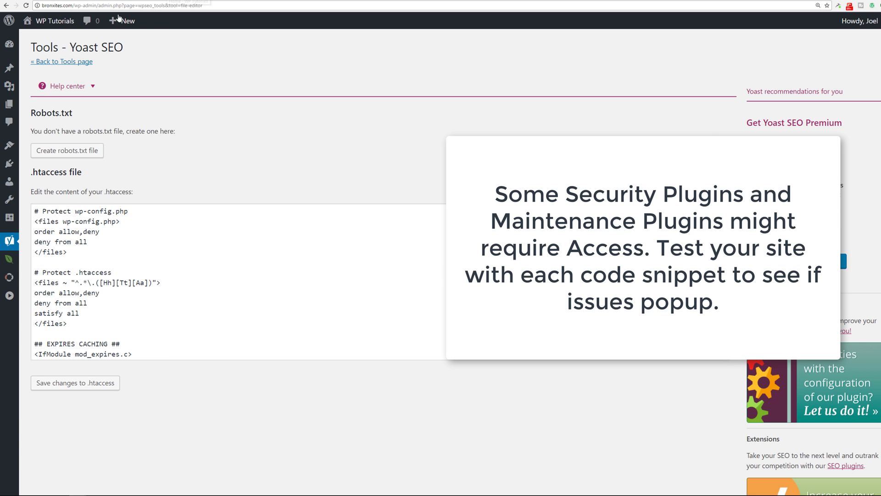
pyautogui.click(138, 0)
pyautogui.click(114, 0)
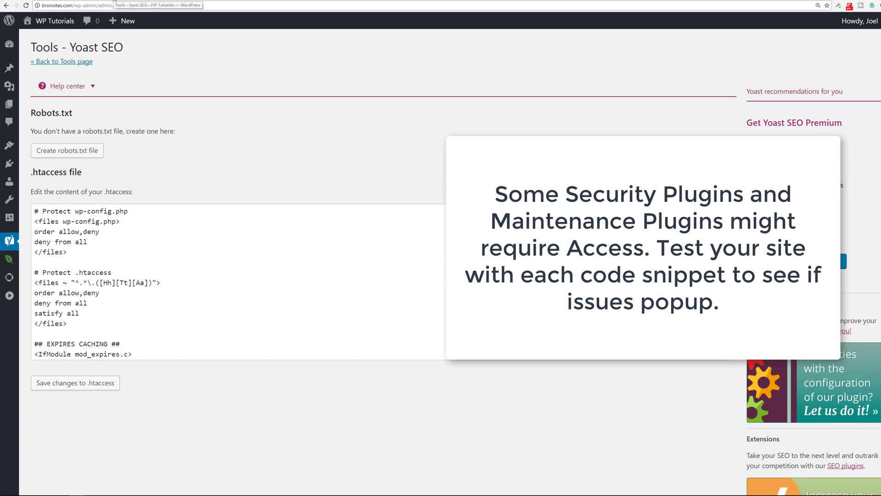
pyautogui.click(170, 1)
pyautogui.click(114, 1)
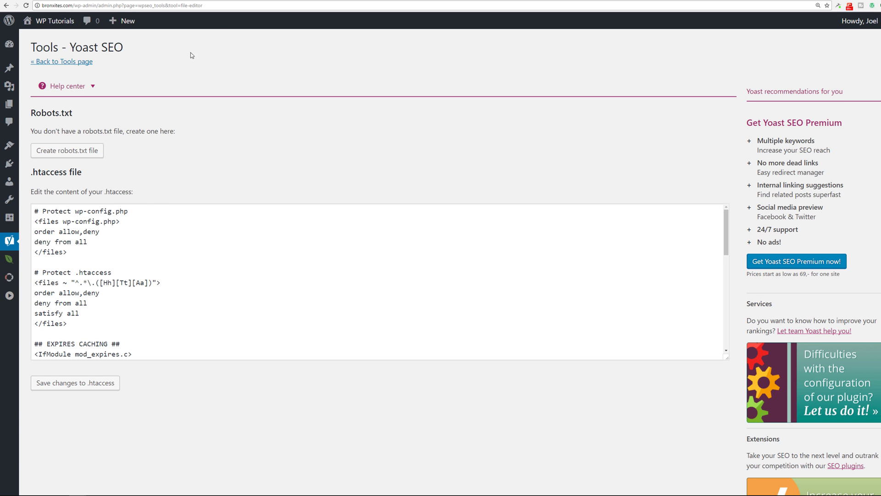
# Copy the complete "# Protect error_log" code snippet from the PixemWeb article
pyautogui.click(48, 2)
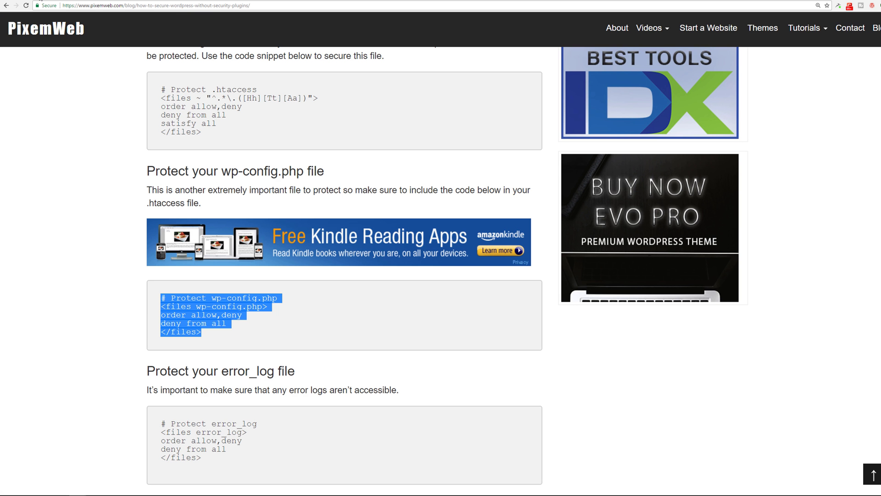
pyautogui.click(68, 233)
pyautogui.scroll(-2, 81, 260)
pyautogui.scroll(-3, 104, 266)
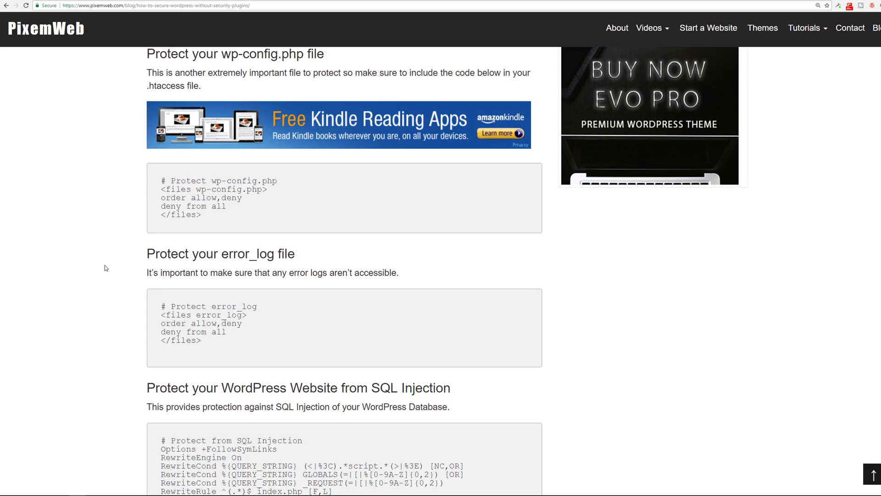
pyautogui.moveTo(220, 292); pyautogui.dragTo(161, 253)
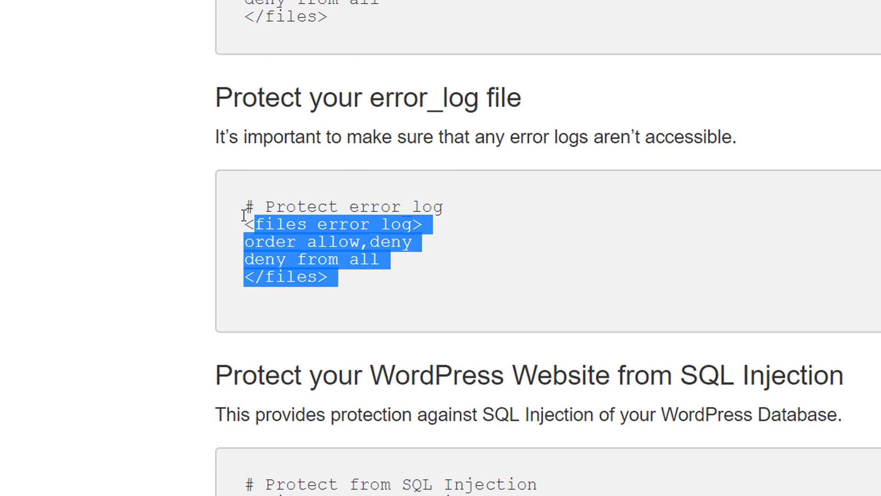
pyautogui.moveTo(244, 215); pyautogui.dragTo(249, 206)
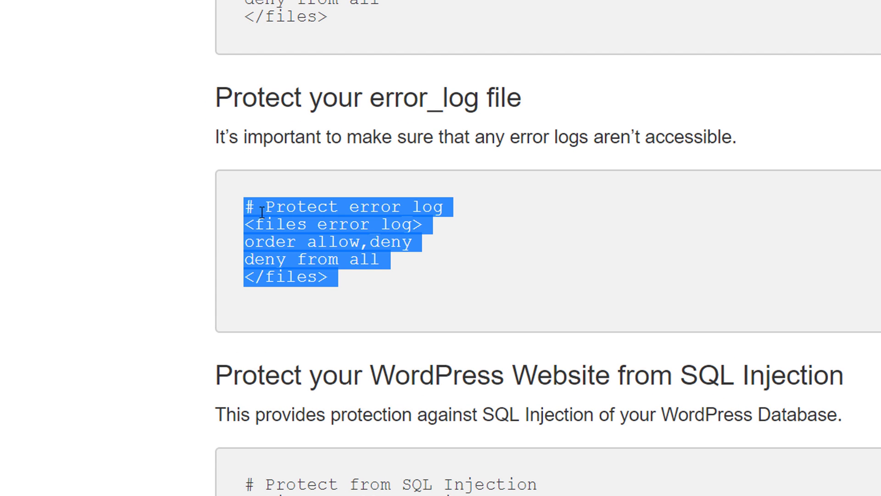
pyautogui.rightClick(271, 216)
pyautogui.click(345, 228)
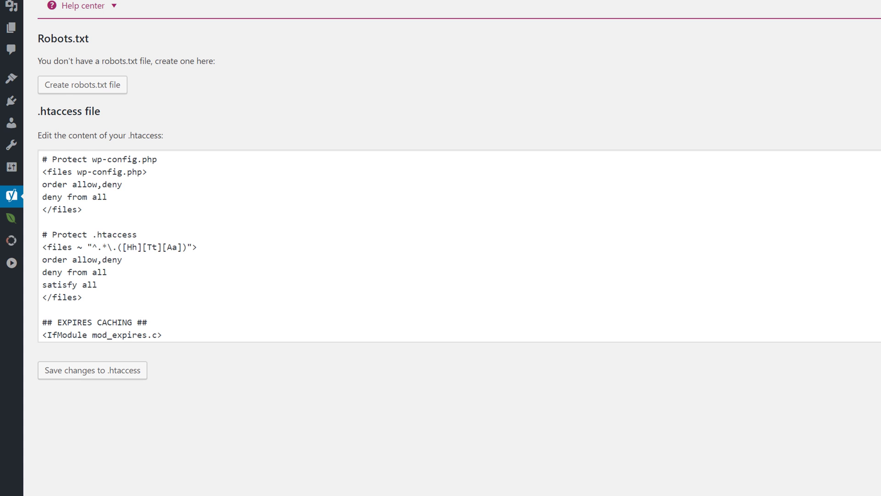
# Insert the error_log protection snippet above the wp-config.php block at the start of the .htaccess content
pyautogui.click(40, 161)
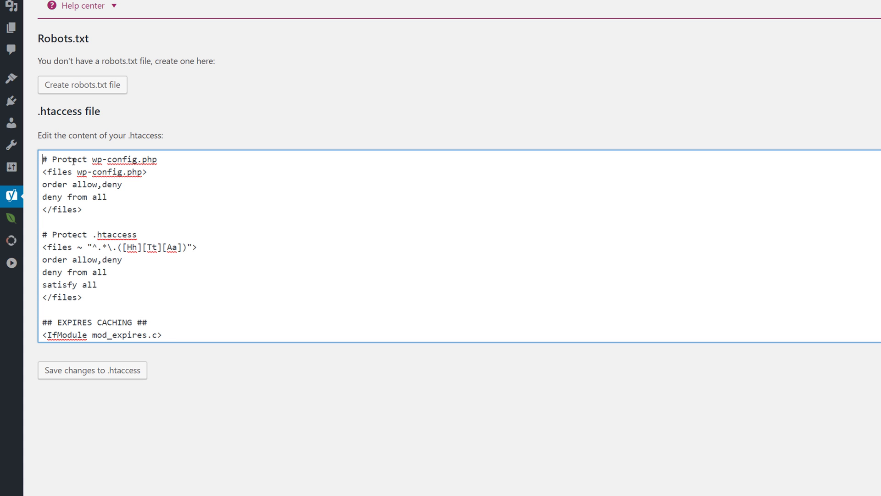
pyautogui.press('Return')
pyautogui.press('Up')
pyautogui.hotkey('ctrl', 'v')
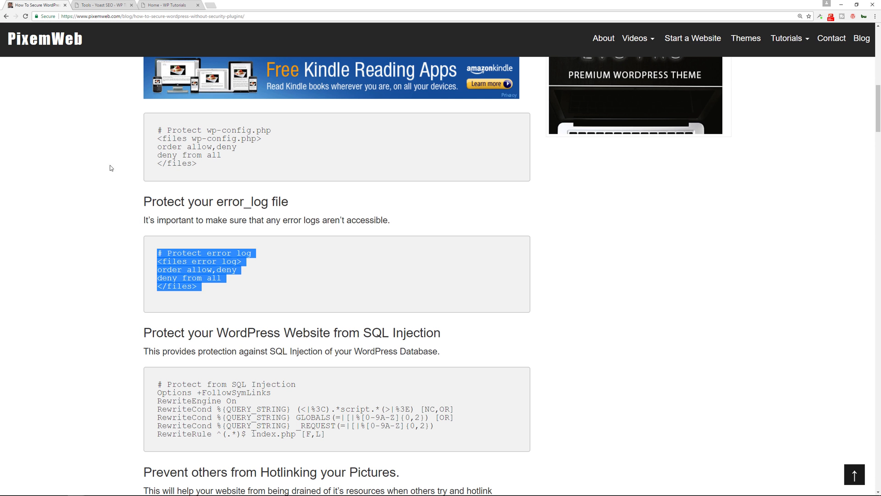
# Copy the complete "# Protect from SQL Injection" code snippet from the PixemWeb article
pyautogui.click(98, 222)
pyautogui.scroll(-2, 88, 248)
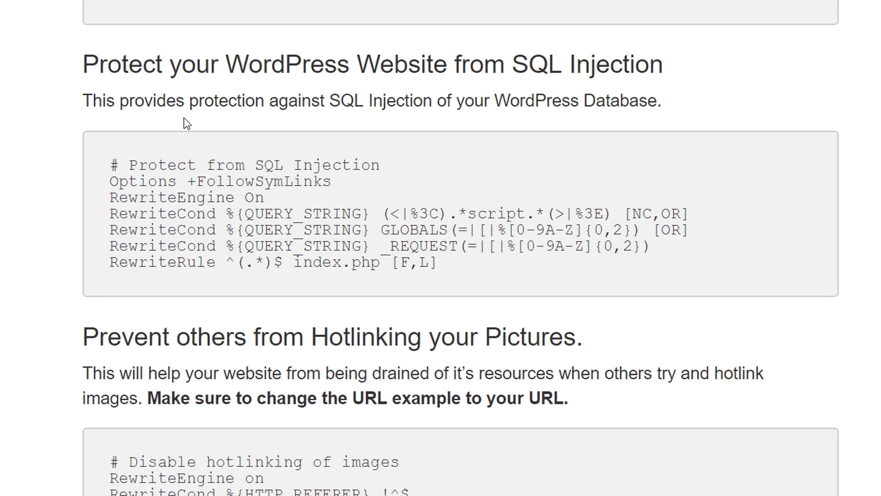
pyautogui.moveTo(458, 264); pyautogui.dragTo(152, 176)
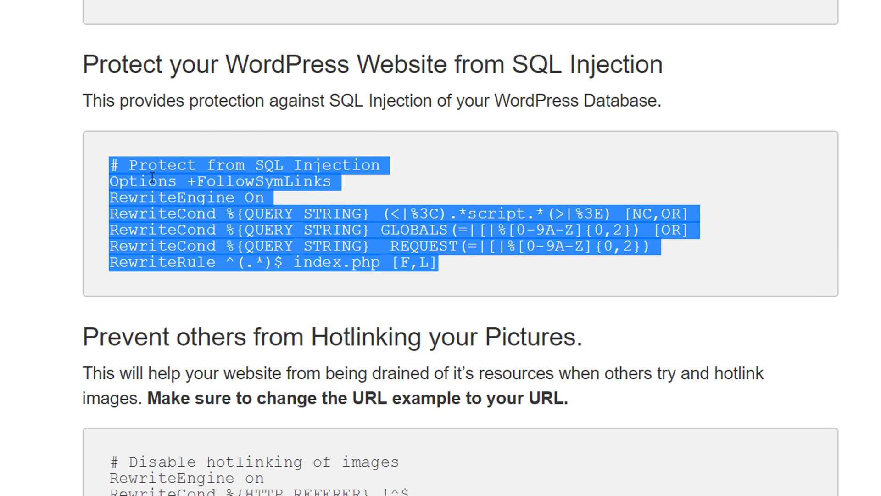
pyautogui.rightClick(174, 181)
pyautogui.click(183, 187)
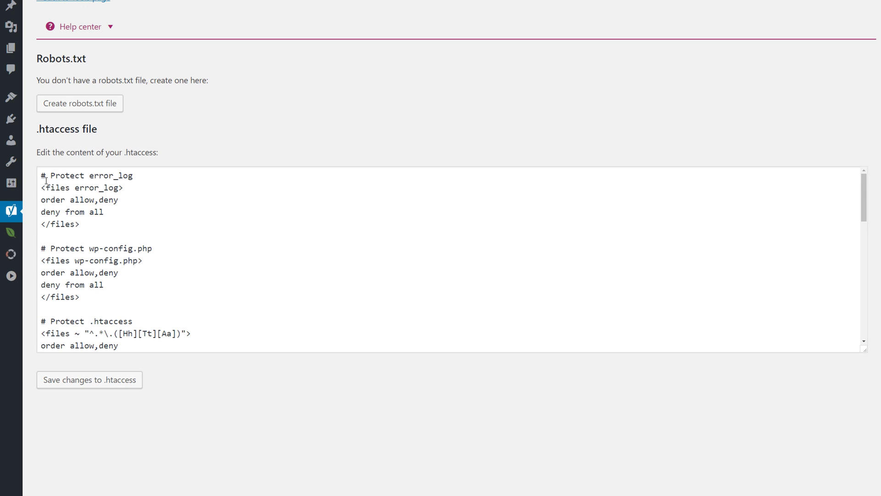
# Insert the SQL injection snippet at the start of the .htaccess content, followed by a blank line, and save the file
pyautogui.click(42, 175)
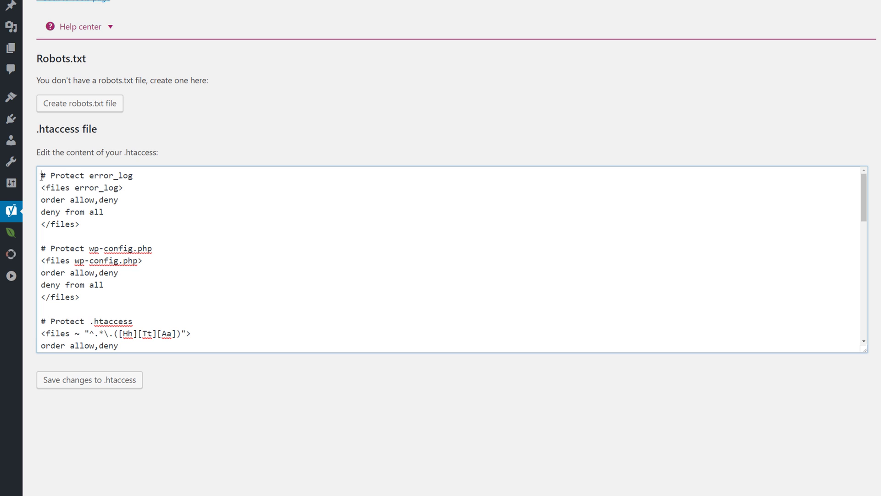
pyautogui.press('Return')
pyautogui.press('Up')
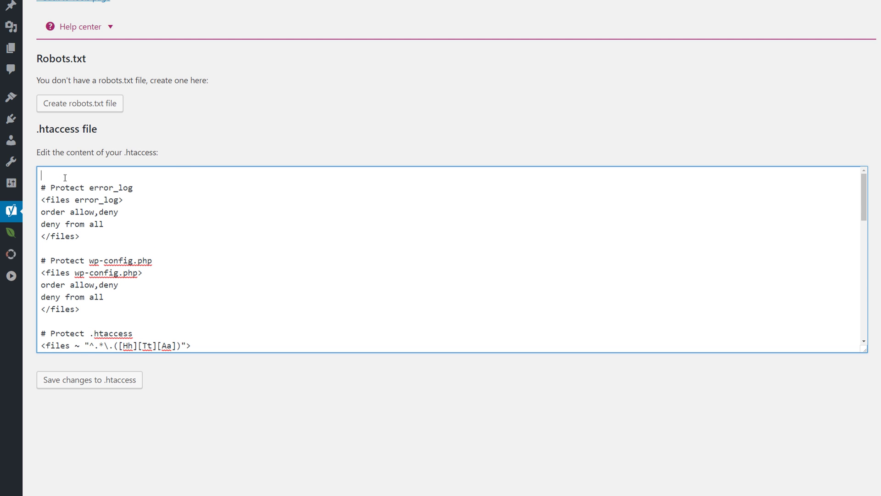
pyautogui.hotkey('ctrl', 'v')
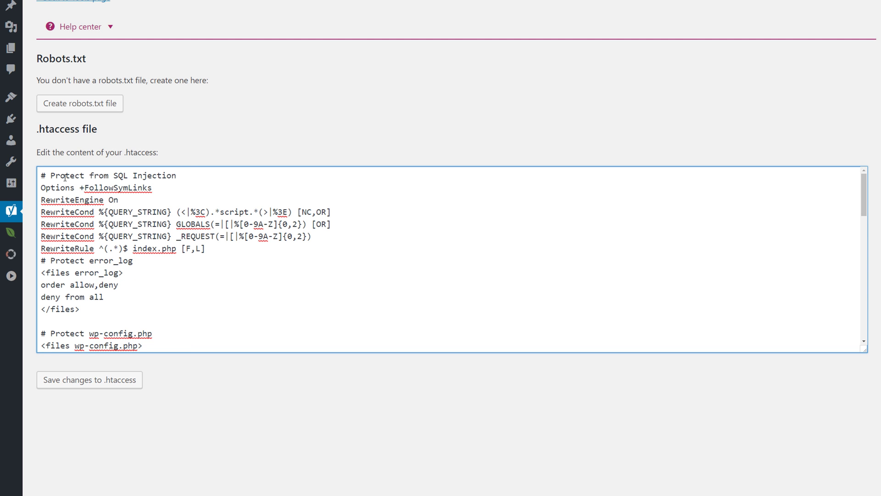
pyautogui.press('Return')
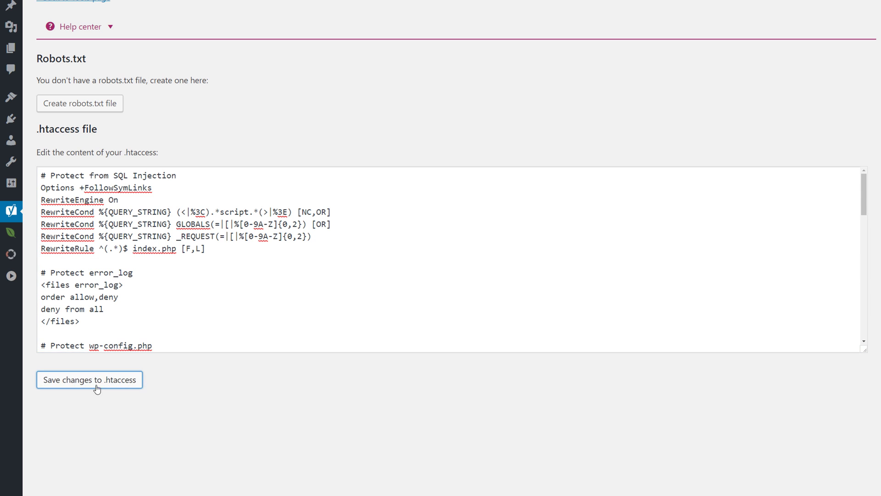
pyautogui.click(97, 384)
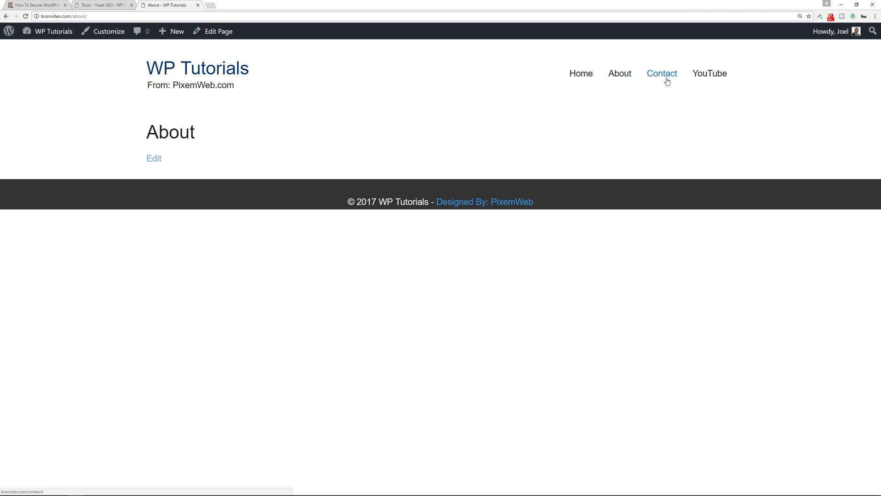
# Check that the live site's Contact and YouTube pages still load
pyautogui.click(664, 78)
pyautogui.click(714, 74)
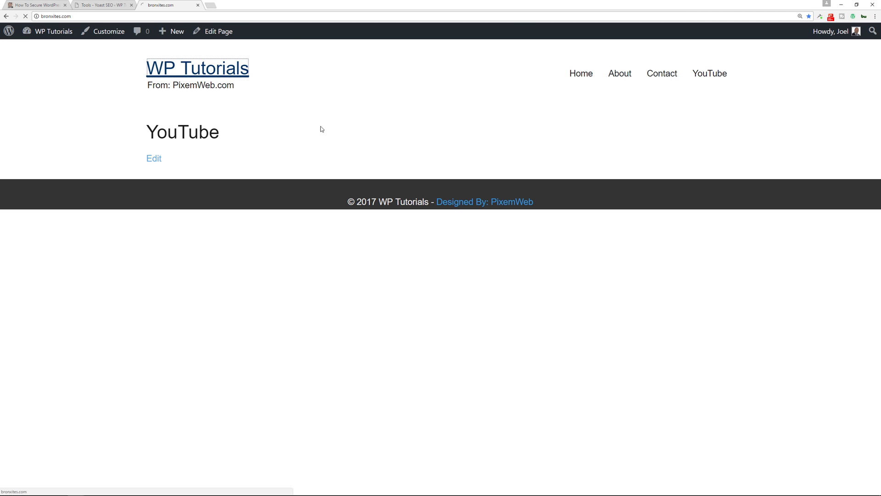
pyautogui.click(103, 5)
# Copy the complete "# Disable hotlinking of images" code snippet from the PixemWeb article
pyautogui.click(42, 5)
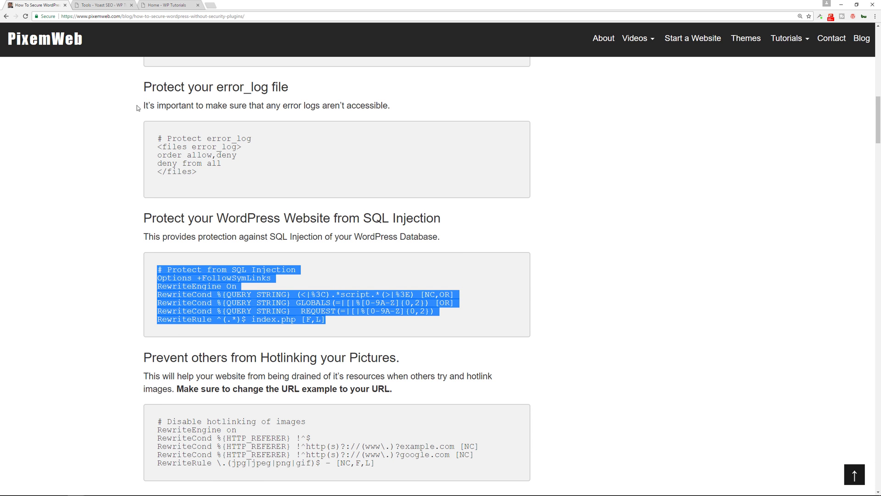
pyautogui.click(98, 271)
pyautogui.scroll(-2, 124, 289)
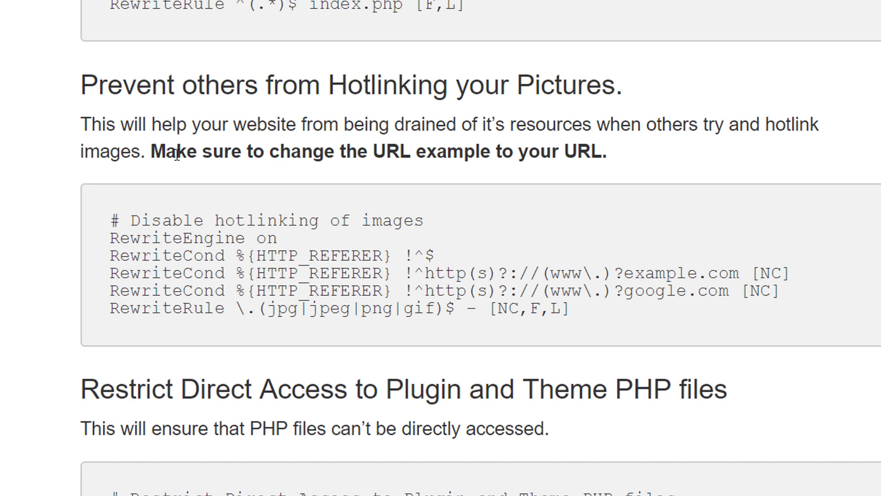
pyautogui.moveTo(612, 323); pyautogui.dragTo(101, 225)
pyautogui.rightClick(129, 222)
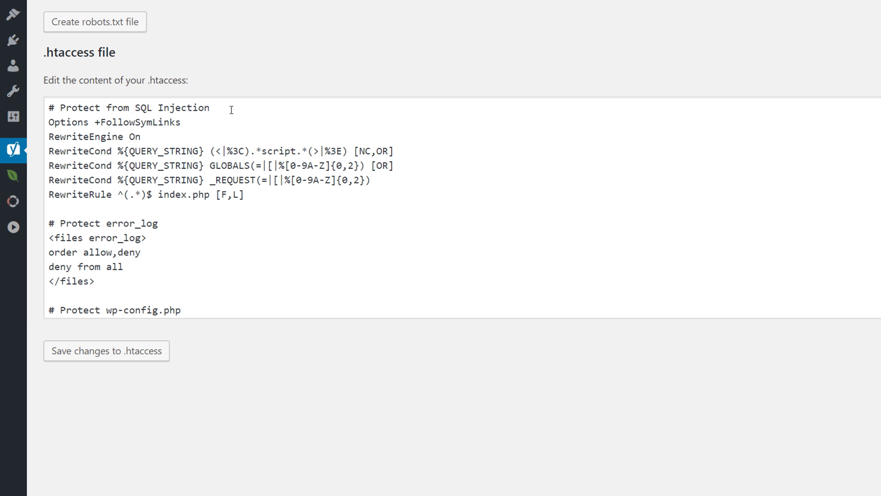
# Insert the hotlinking snippet above the SQL injection block in the .htaccess content, separated by a blank line
pyautogui.click(49, 107)
pyautogui.press('Return')
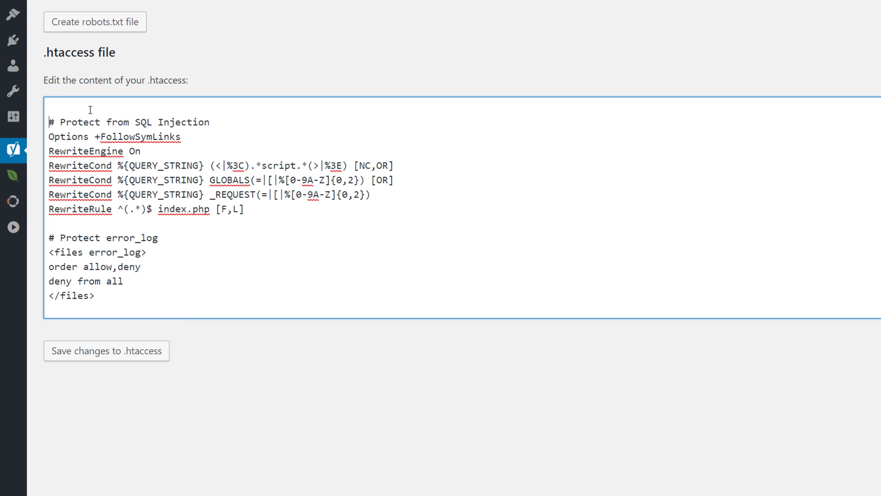
pyautogui.hotkey('ctrl', 'v')
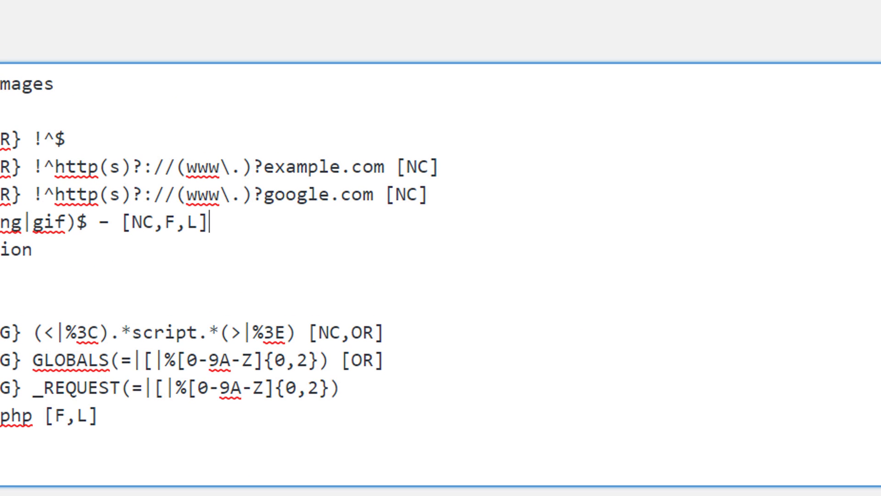
pyautogui.press('Return')
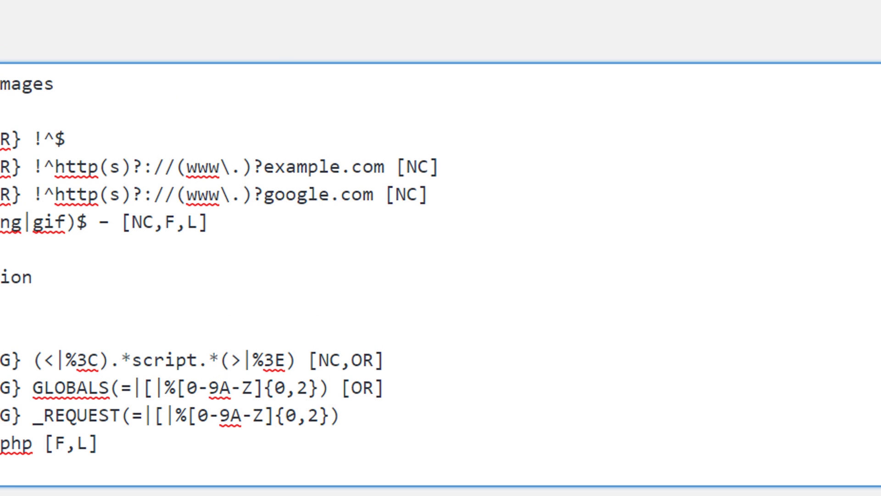
# Replace the example domain in the hotlinking rule with bronxites, giving bronxites.com, and save the .htaccess changes
pyautogui.doubleClick(324, 172)
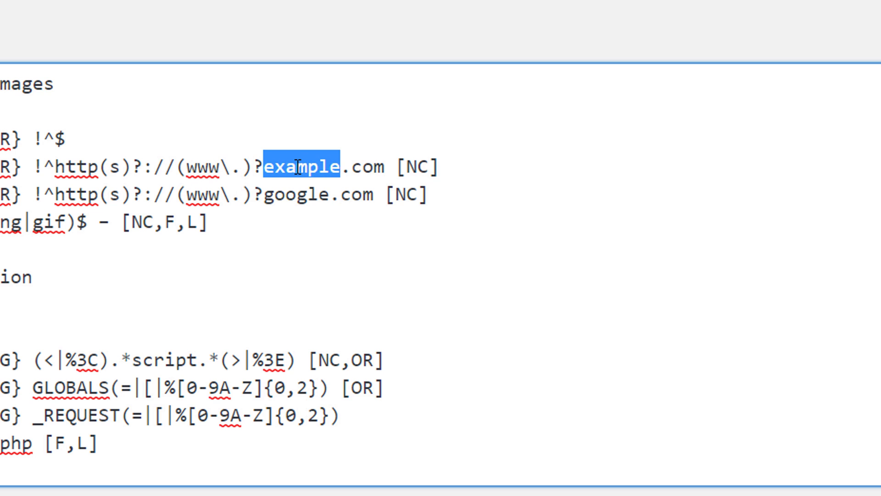
pyautogui.write('bronxites')
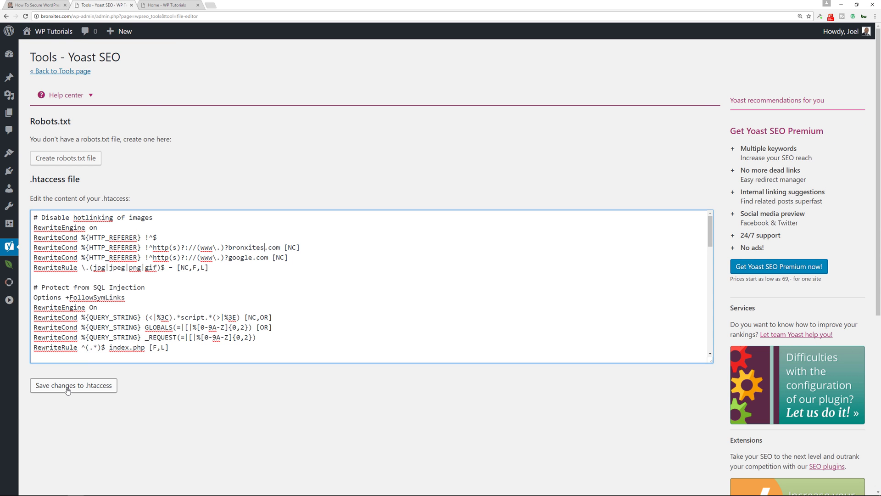
pyautogui.click(68, 386)
# Reload the live site and check that its About and Home pages still open
pyautogui.hotkey('ctrl', 'Tab')
pyautogui.press('F5')
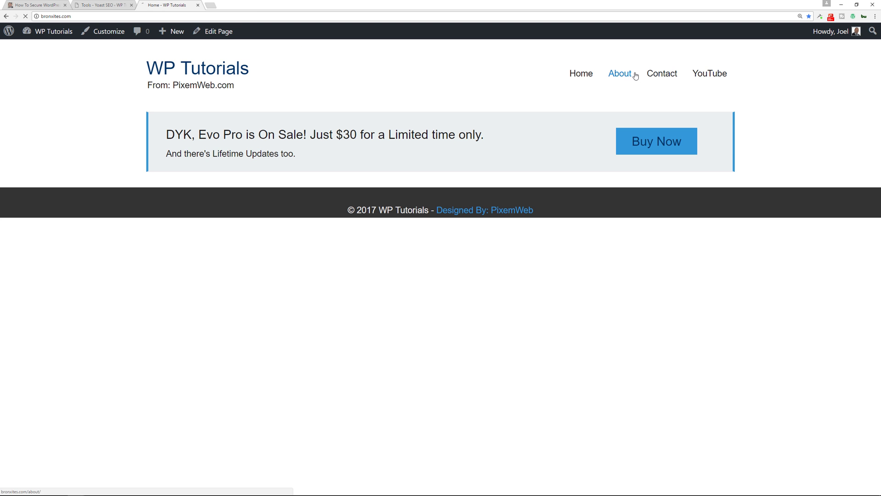
pyautogui.click(635, 74)
pyautogui.click(582, 74)
pyautogui.click(101, 5)
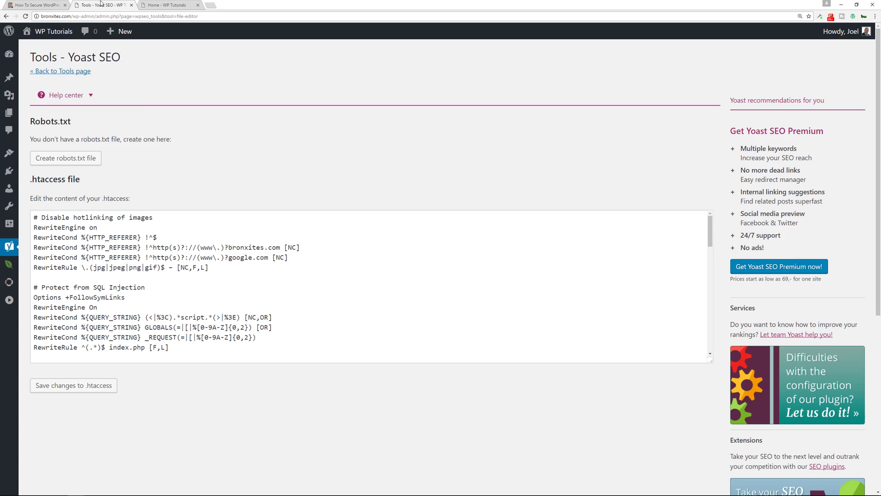
# Copy the complete "# Restrict Direct Access to Plugin and Theme PHP files" snippet from the PixemWeb article
pyautogui.hotkey('ctrl', 'shift', 'Tab')
pyautogui.click(122, 265)
pyautogui.scroll(-3, 129, 289)
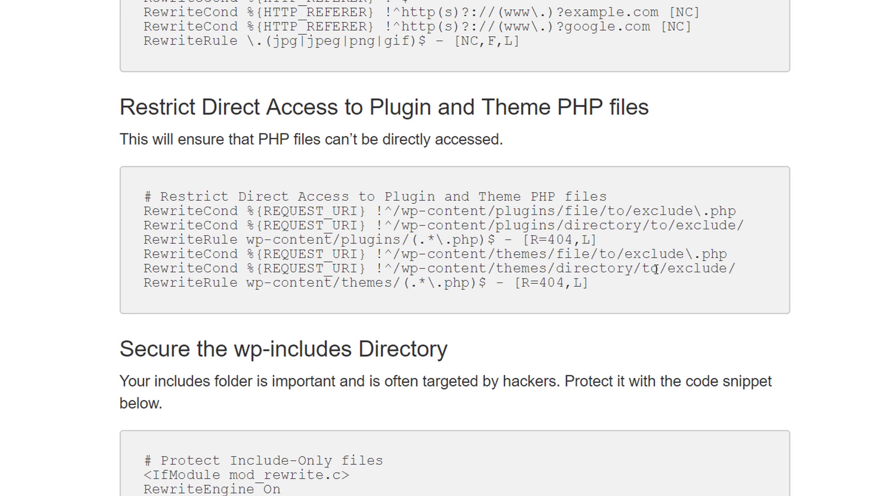
pyautogui.moveTo(615, 281); pyautogui.dragTo(143, 197)
pyautogui.rightClick(189, 204)
pyautogui.click(207, 210)
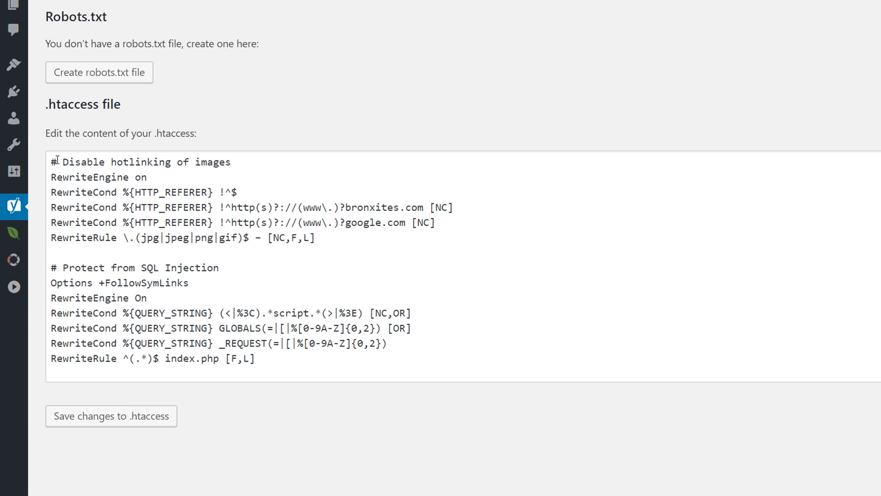
# Insert the plugin and theme PHP restriction snippet above the hotlinking block in the .htaccess content and save the file
pyautogui.click(52, 162)
pyautogui.hotkey('ctrl', 'v')
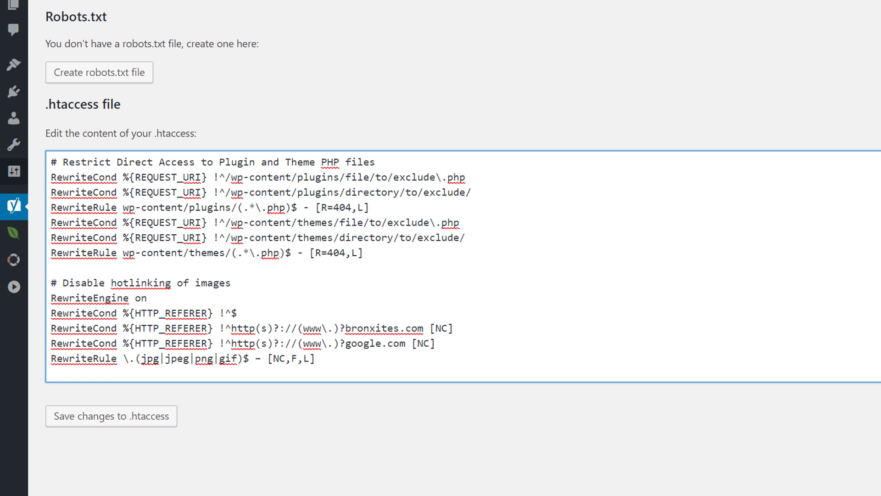
pyautogui.click(112, 416)
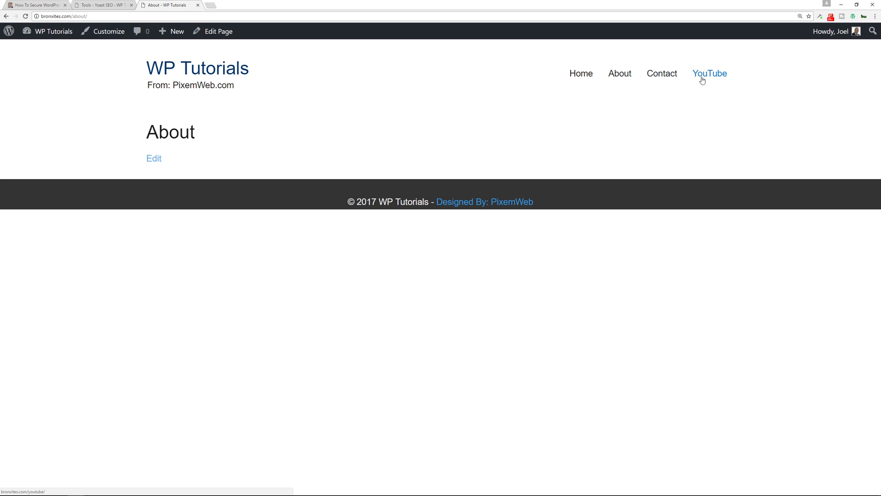
# Check that the live site's YouTube and Home pages still load
pyautogui.click(703, 77)
pyautogui.click(577, 77)
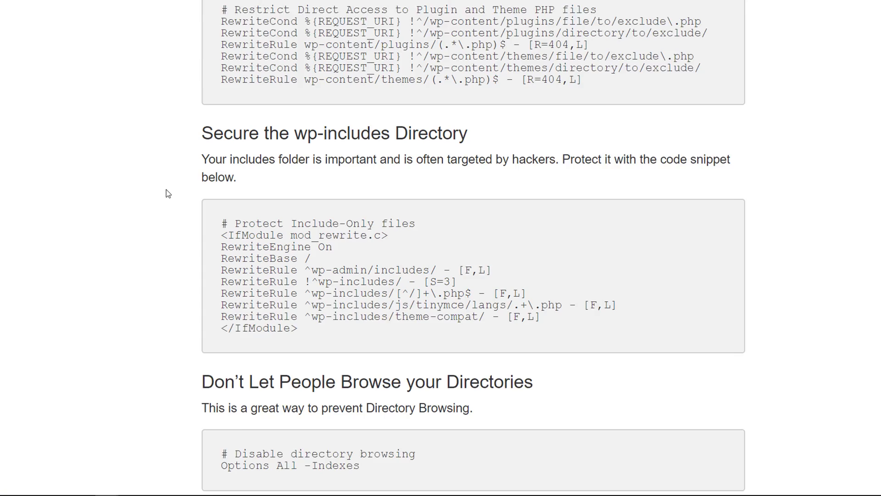
# Copy the complete "# Protect Include-Only files" snippet from the article's section on securing the wp-includes directory
pyautogui.scroll(-2, 171, 183)
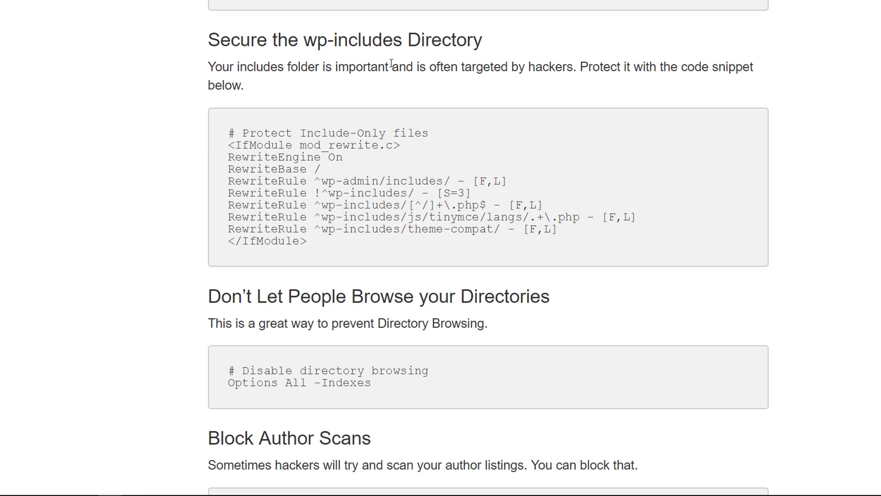
pyautogui.moveTo(570, 235); pyautogui.dragTo(228, 129)
pyautogui.rightClick(266, 149)
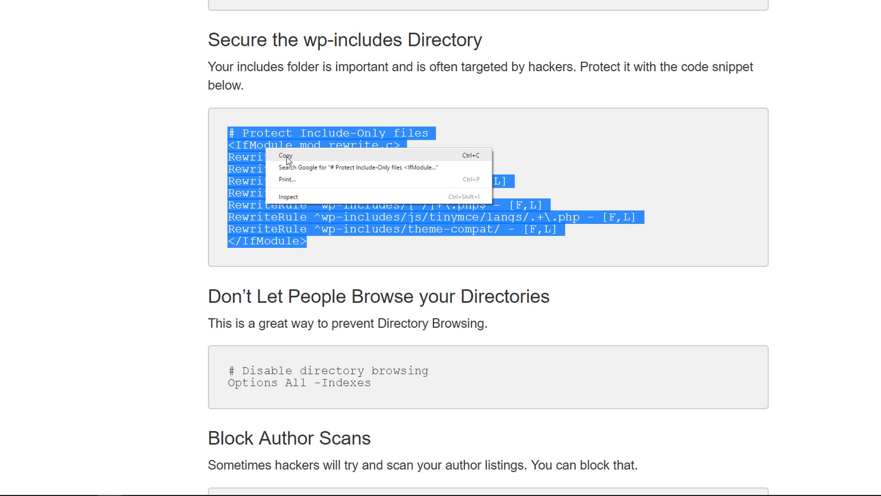
pyautogui.click(286, 156)
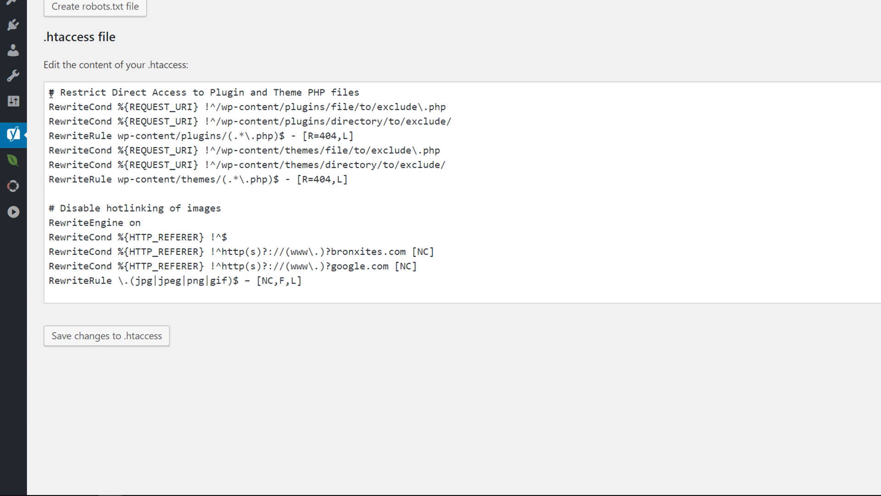
# Insert the Include-Only files snippet above the plugin and theme restriction block, separated by a blank line, and save .htaccess
pyautogui.click(51, 94)
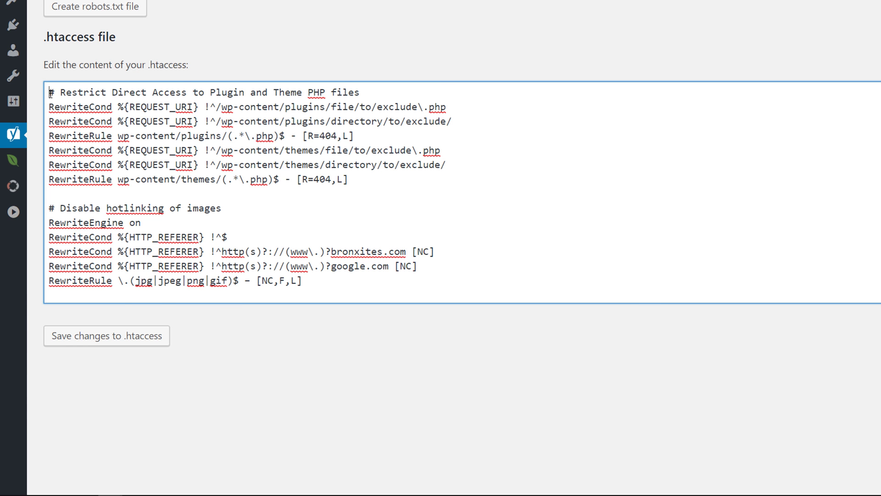
pyautogui.press('Return')
pyautogui.press('Up')
pyautogui.hotkey('ctrl', 'v')
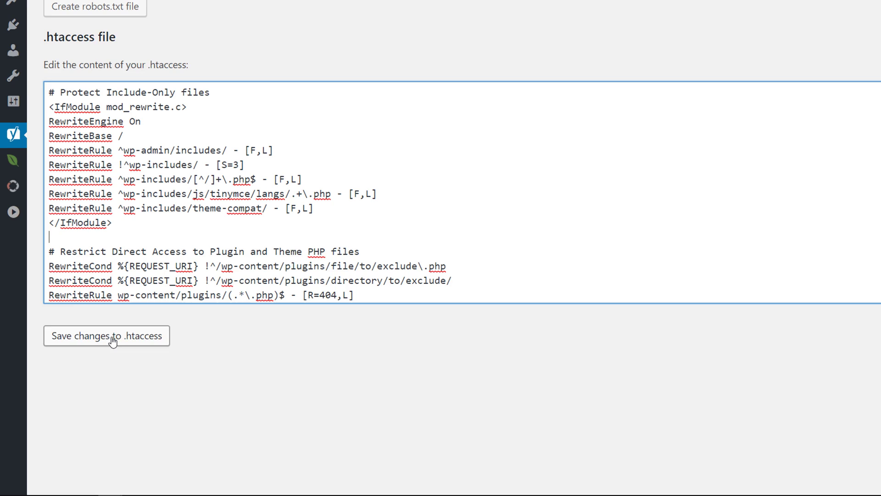
pyautogui.click(112, 337)
# Check the live site's About page and return to its home page
pyautogui.click(167, 5)
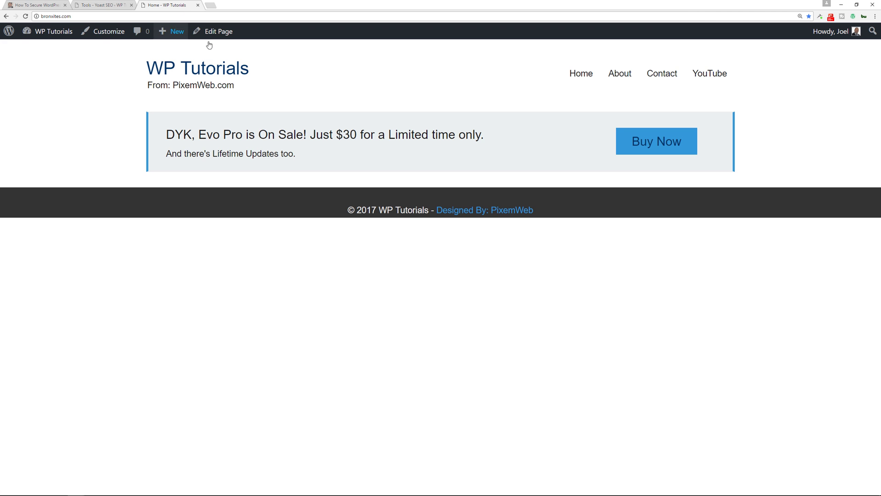
pyautogui.click(620, 75)
pyautogui.click(220, 71)
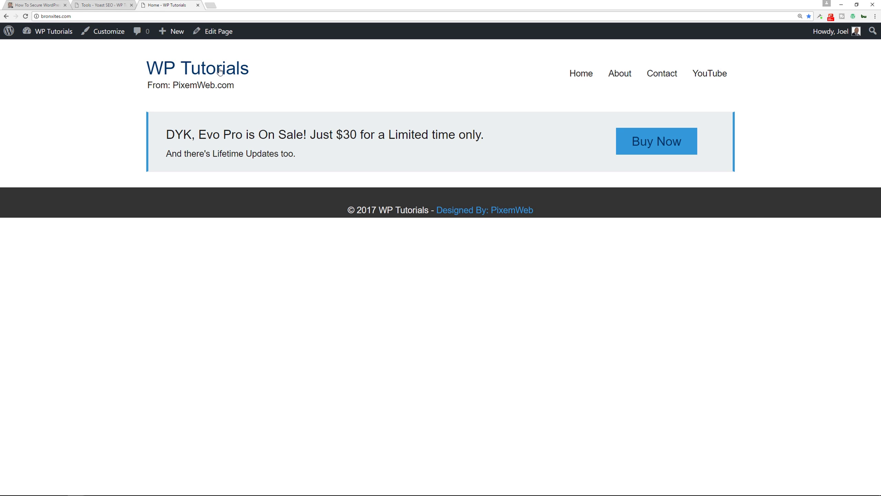
# Copy the "# Disable directory browsing" snippet with "Options All -Indexes" from the article and return to the .htaccess editor
pyautogui.click(92, 5)
pyautogui.click(38, 6)
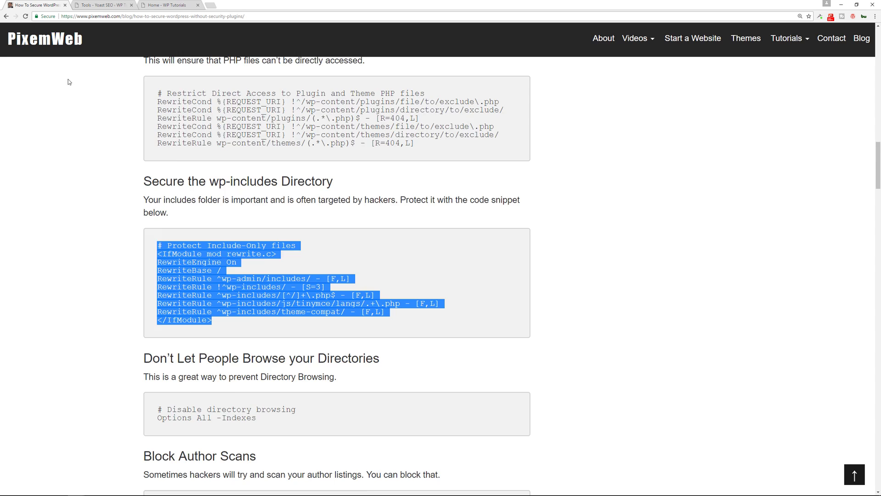
pyautogui.click(68, 82)
pyautogui.scroll(-5, 117, 244)
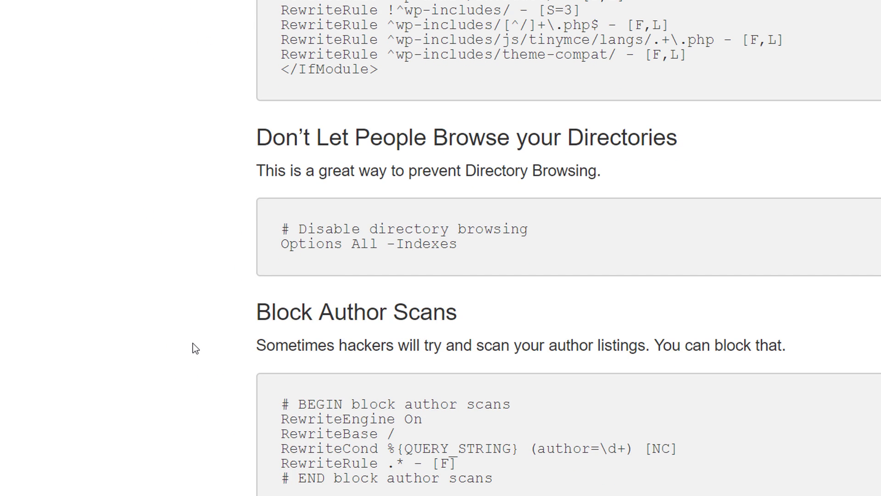
pyautogui.moveTo(480, 246); pyautogui.dragTo(246, 228)
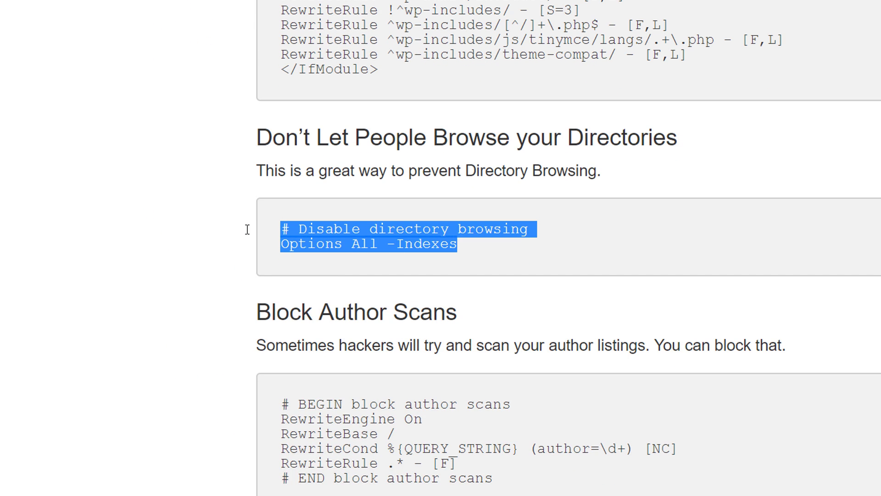
pyautogui.rightClick(323, 230)
pyautogui.click(338, 241)
pyautogui.hotkey('ctrl', 'Tab')
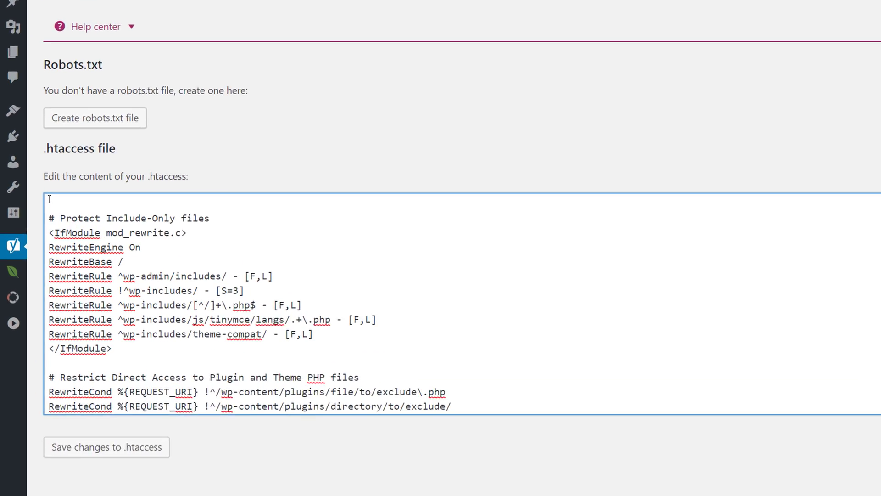
# Insert the directory browsing snippet above the Include-Only files block, separated by a blank line, and save .htaccess
pyautogui.hotkey('ctrl', 'v')
pyautogui.press('Return')
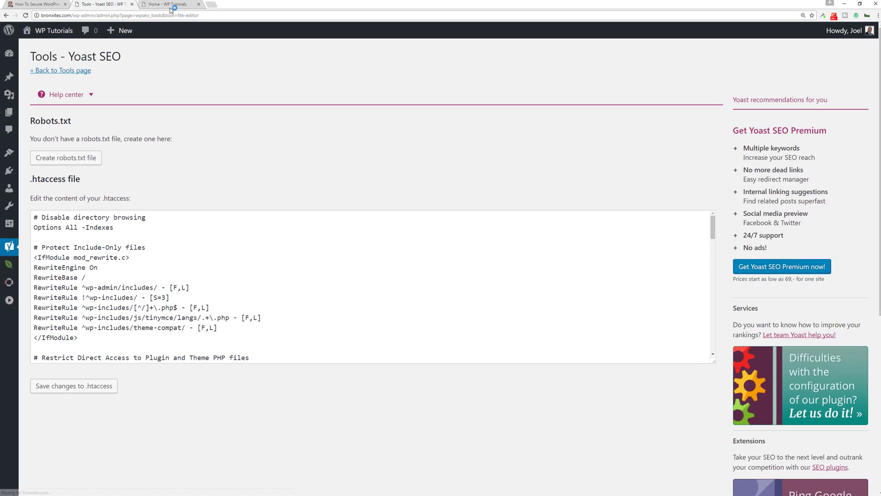
# Check that the live site's About and home pages still load with directory browsing disabled
pyautogui.hotkey('ctrl', 'Tab')
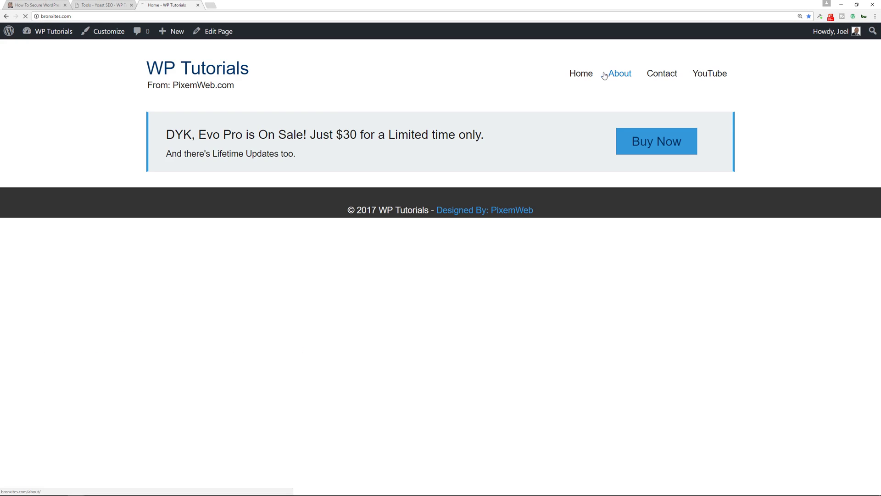
pyautogui.click(604, 76)
pyautogui.click(581, 73)
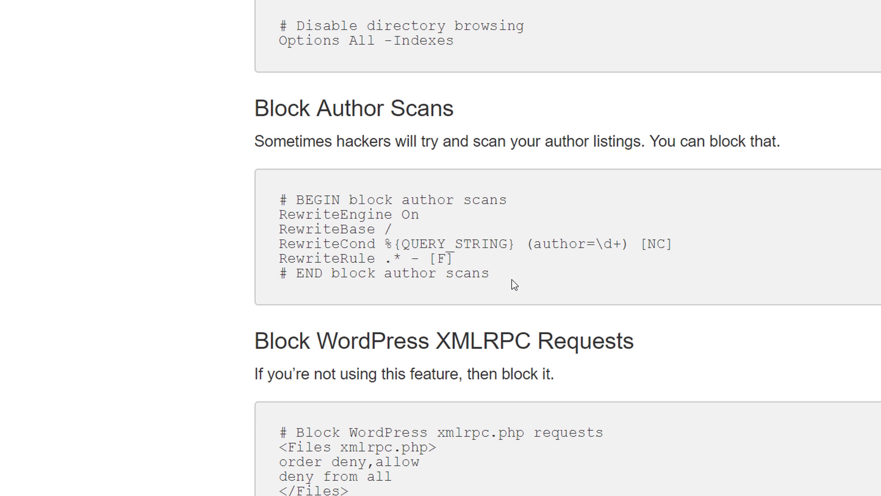
# Copy the complete "# BEGIN block author scans" snippet from the article and return to the .htaccess editor
pyautogui.moveTo(490, 274); pyautogui.dragTo(267, 204)
pyautogui.rightClick(319, 215)
pyautogui.click(329, 224)
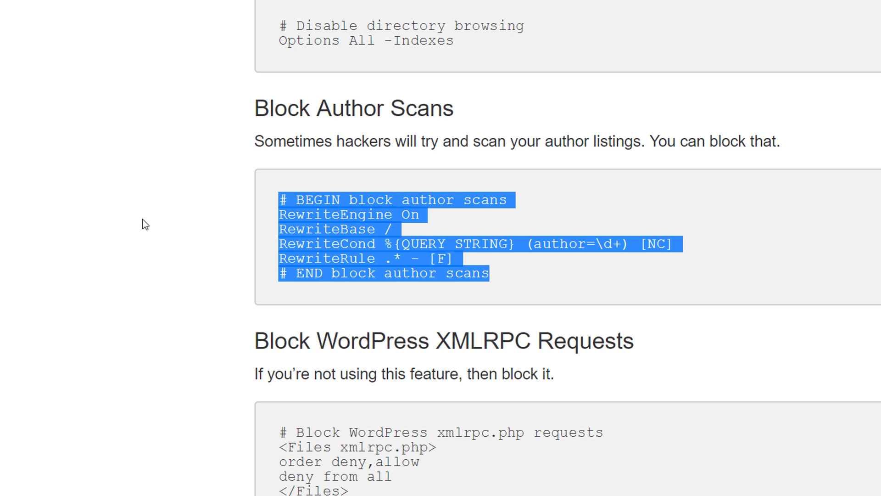
pyautogui.rightClick(298, 230)
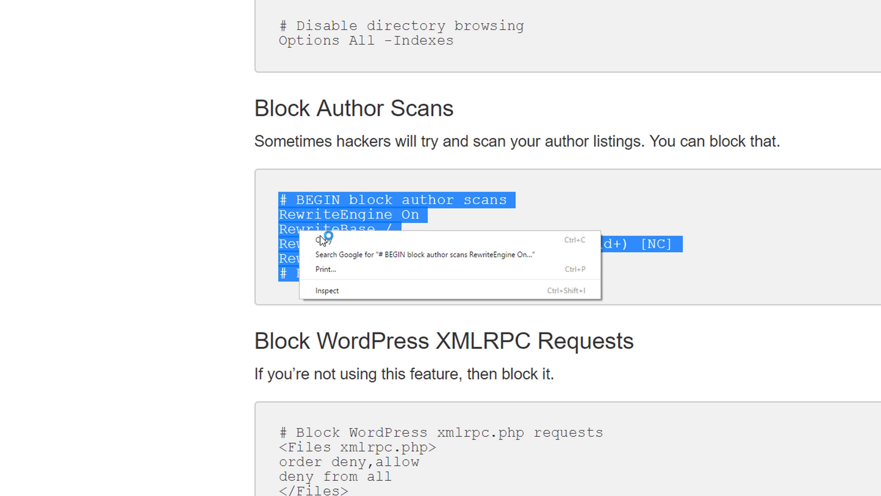
pyautogui.click(321, 240)
pyautogui.hotkey('ctrl', 'Tab')
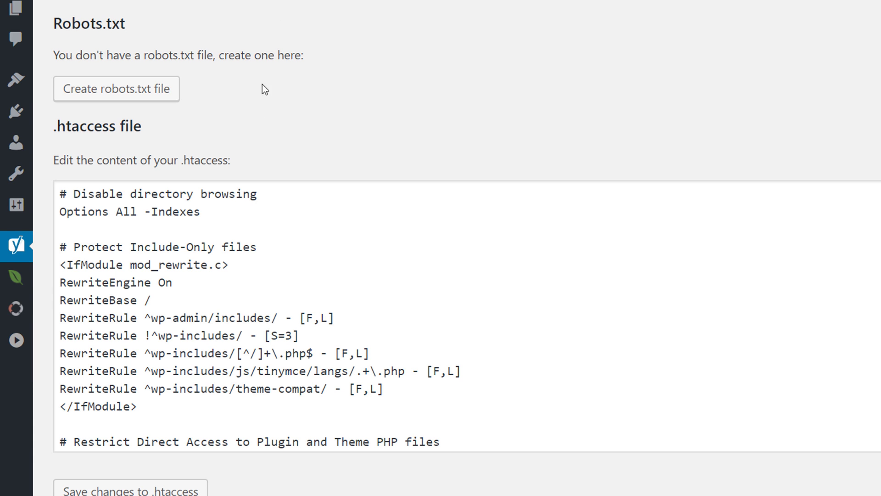
# Insert the author scan blocking snippet above the directory browsing block, separated by a blank line, and save .htaccess
pyautogui.click(63, 191)
pyautogui.press('Return')
pyautogui.press('Up')
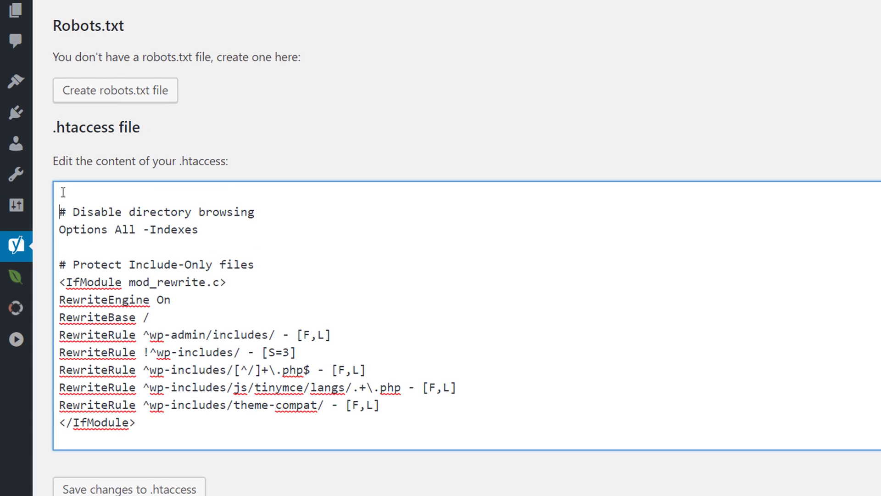
pyautogui.hotkey('ctrl', 'v')
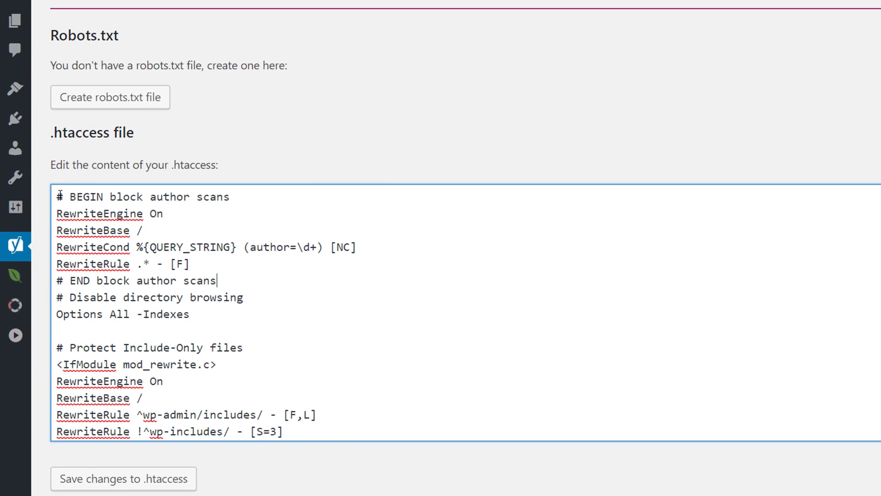
pyautogui.press('Return')
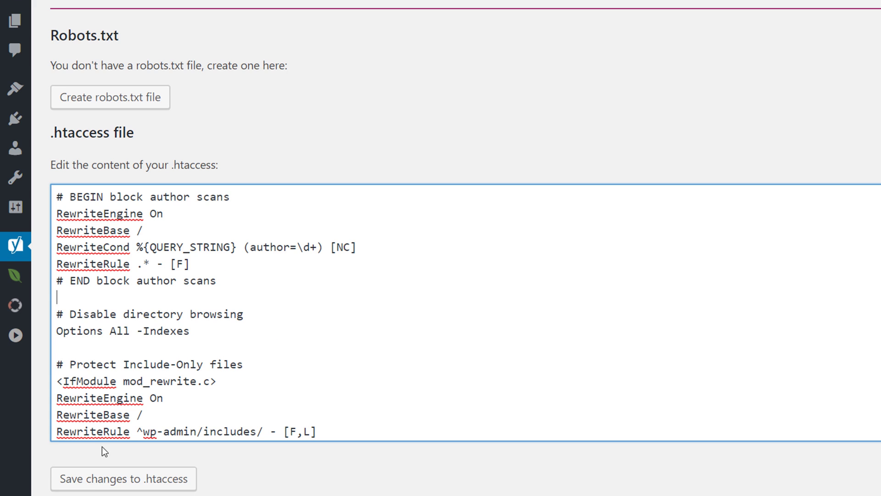
pyautogui.click(73, 482)
# Check the live site's About and home pages with author scan blocking in place
pyautogui.hotkey('ctrl', 'Tab')
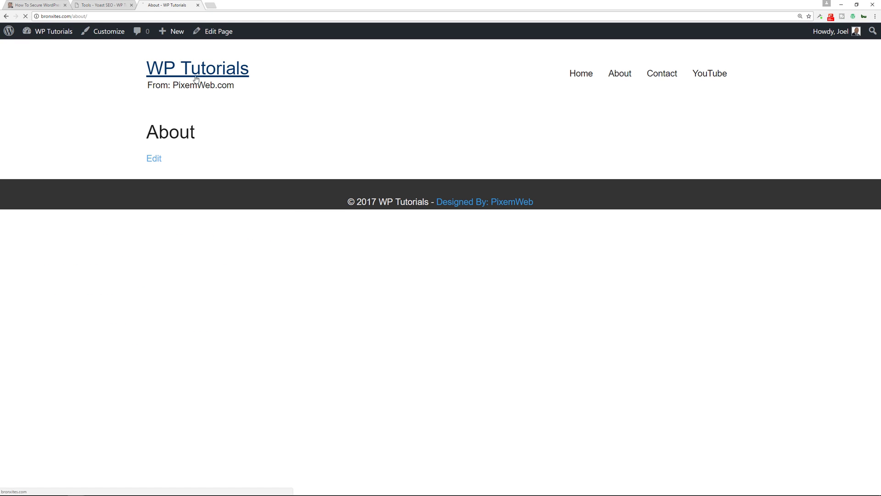
pyautogui.click(188, 74)
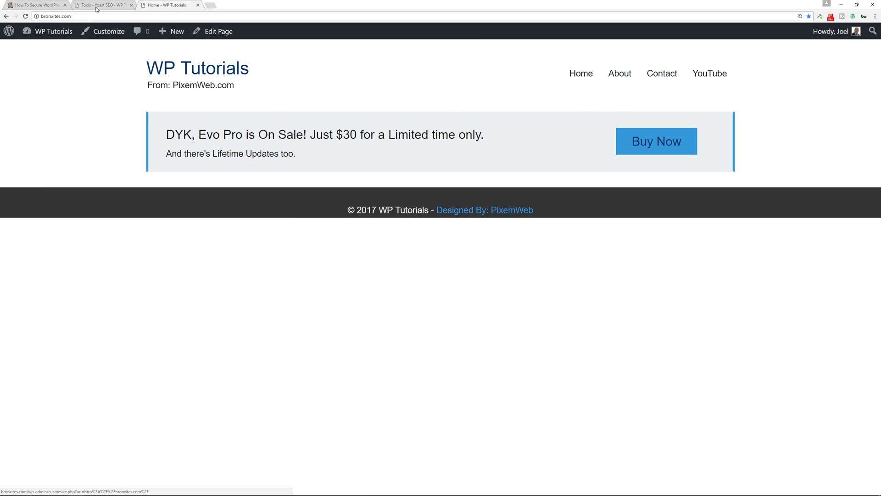
# Copy the article's "# Block WordPress xmlrpc.php requests" snippet, insert it above the author scans block, and save .htaccess
pyautogui.hotkey('ctrl', 'shift', 'Tab')
pyautogui.hotkey('ctrl', 'shift', 'Tab')
pyautogui.scroll(-3, 158, 318)
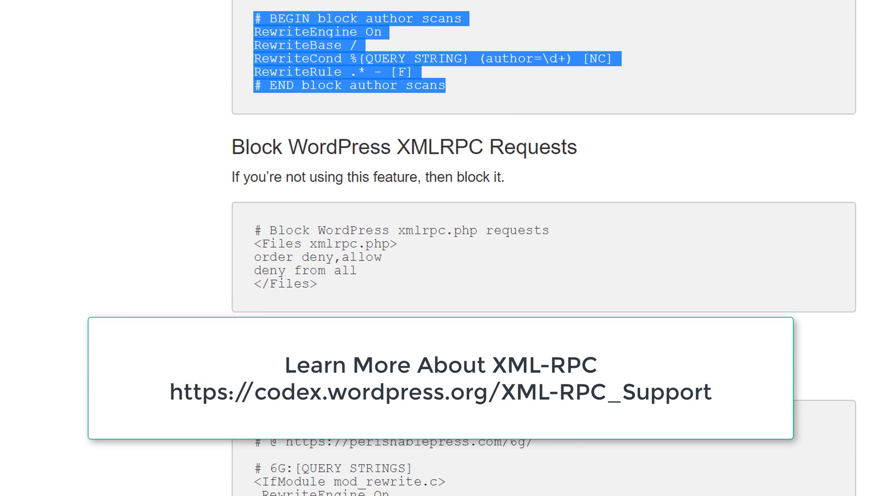
pyautogui.moveTo(395, 288); pyautogui.dragTo(254, 225)
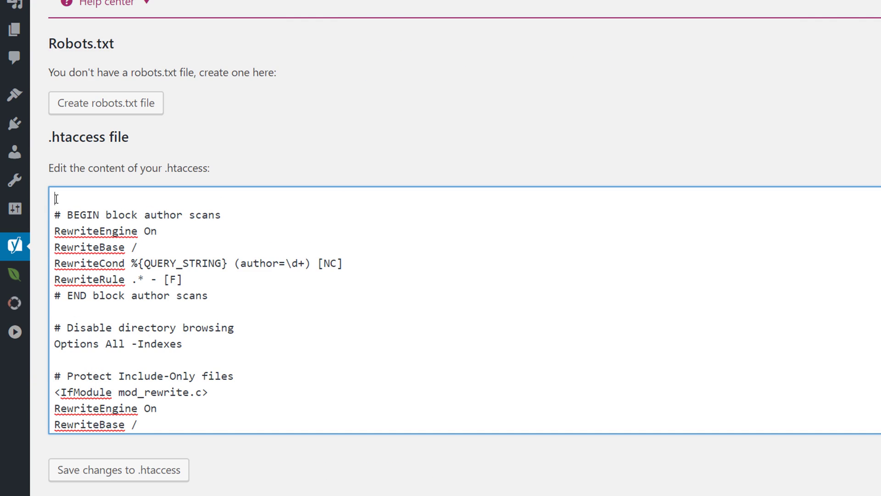
pyautogui.hotkey('ctrl', 'v')
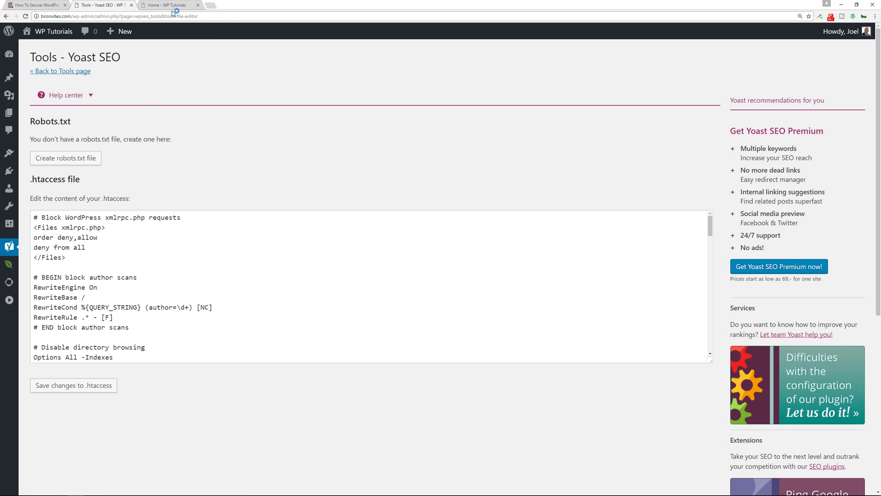
# Check the live site's home page with the xmlrpc.php block in place
pyautogui.click(173, 7)
pyautogui.click(569, 79)
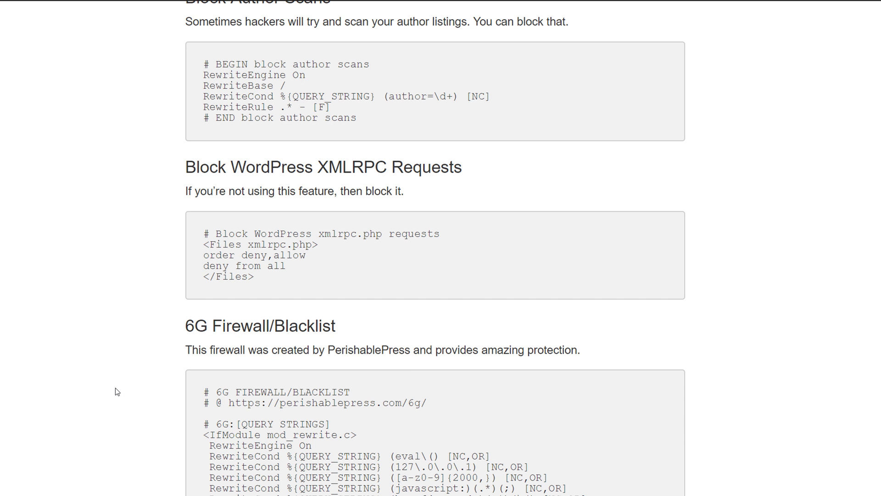
# Copy the entire "# 6G FIREWALL/BLACKLIST" snippet from the article, down to the closing tag of its BAD IPS section
pyautogui.scroll(-1, 118, 391)
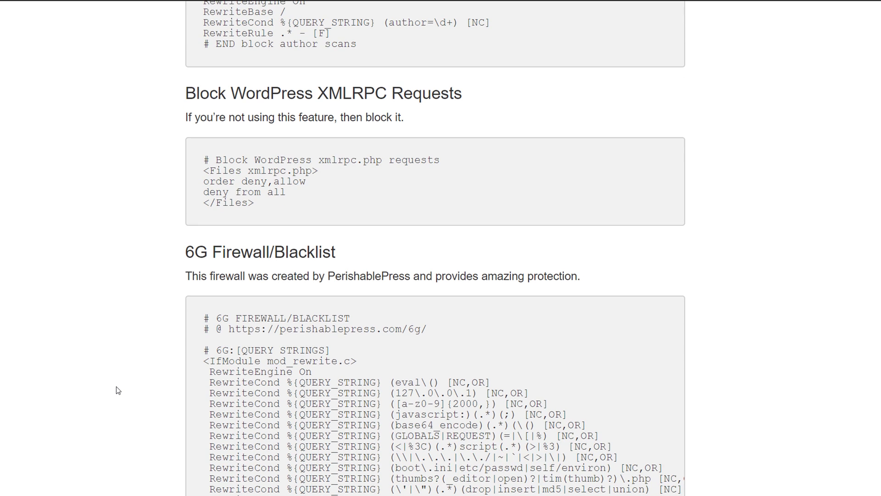
pyautogui.moveTo(206, 328); pyautogui.dragTo(321, 446)
pyautogui.rightClick(222, 339)
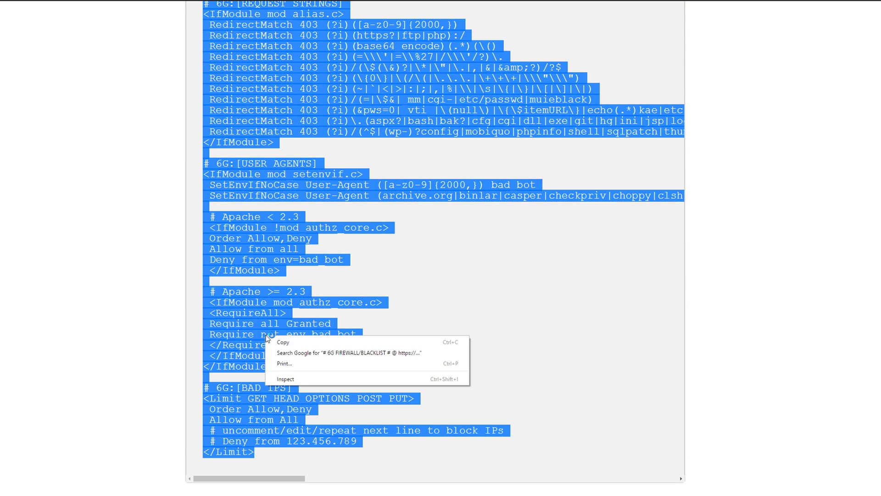
pyautogui.click(238, 345)
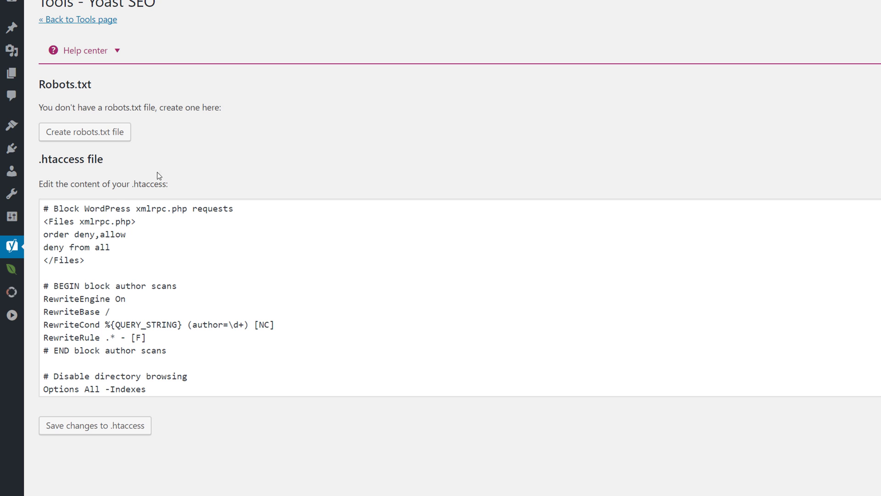
# Insert the 6G firewall snippet above the xmlrpc.php block, separated by a blank line, and save .htaccess
pyautogui.click(44, 203)
pyautogui.press('Return')
pyautogui.press('Up')
pyautogui.hotkey('ctrl', 'v')
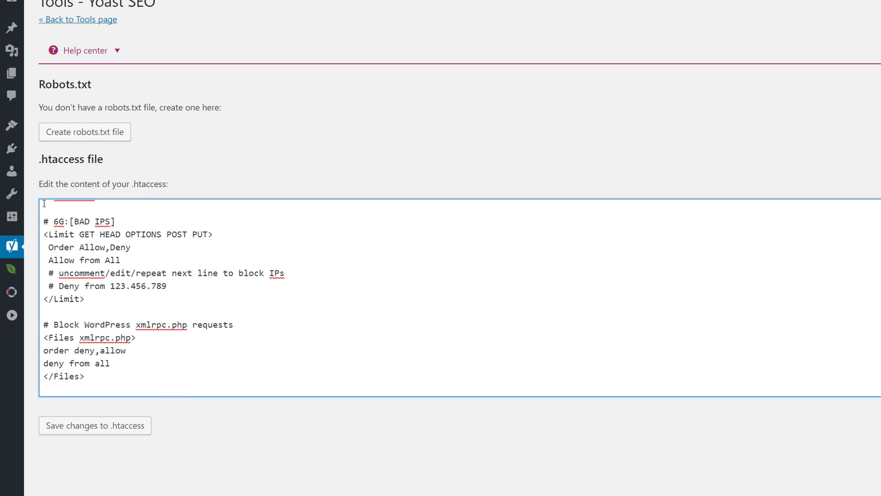
pyautogui.click(136, 423)
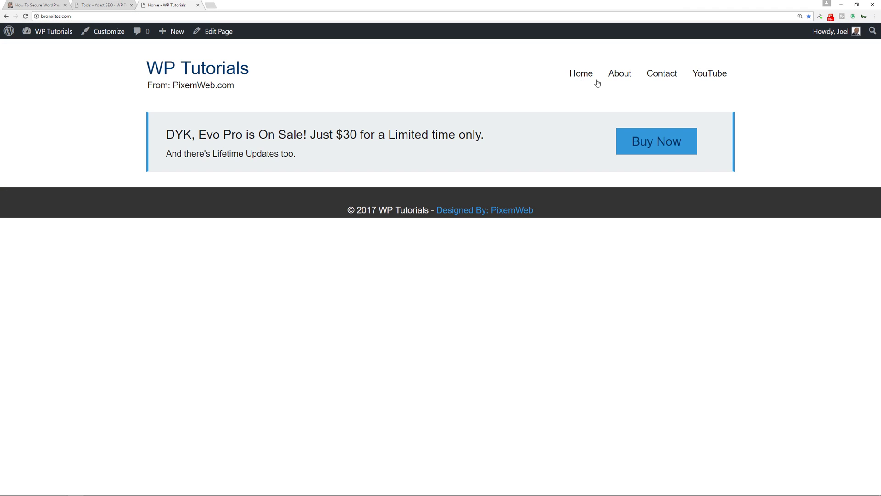
# Check the live site's About and Contact pages, ending on the home page
pyautogui.click(620, 82)
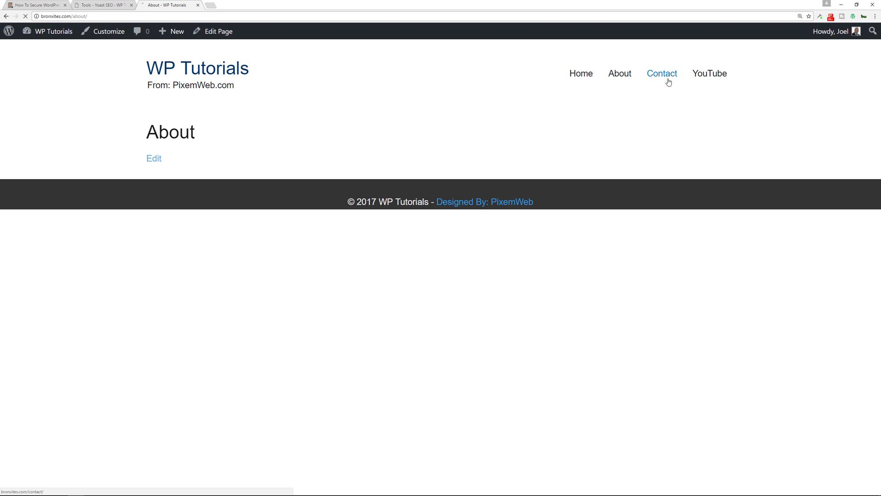
pyautogui.click(669, 82)
pyautogui.click(584, 75)
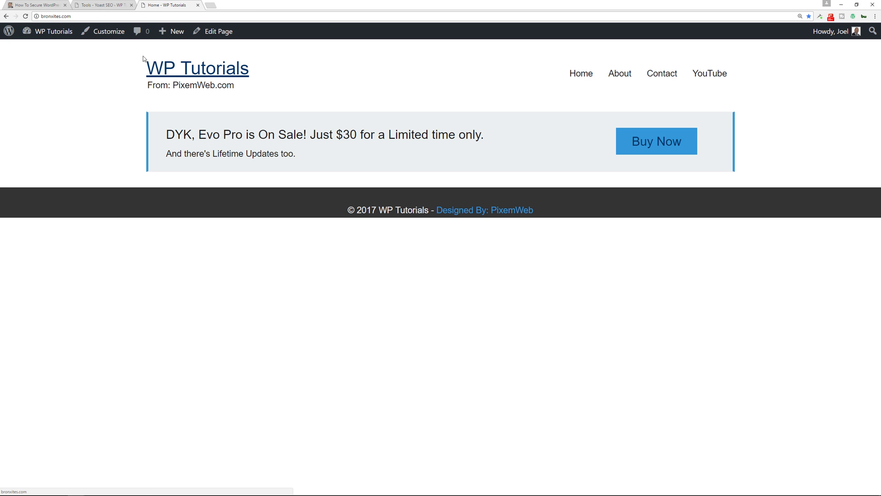
# Copy the complete HackRepair.com Blacklist snippet from the article and return to the .htaccess editor
pyautogui.click(44, 5)
pyautogui.click(130, 279)
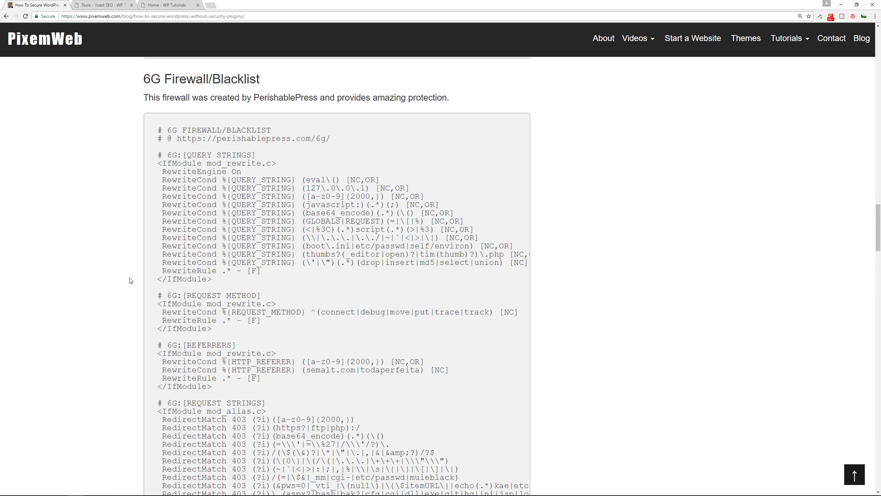
pyautogui.scroll(-14, 130, 279)
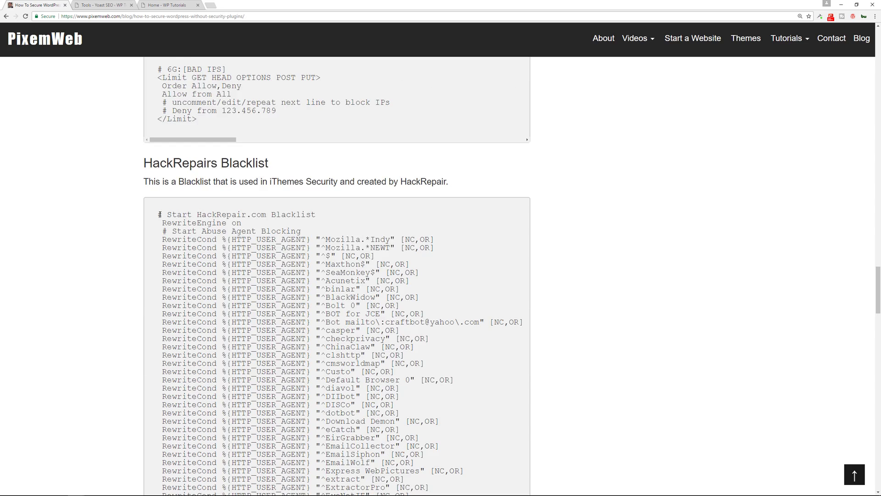
pyautogui.moveTo(158, 215); pyautogui.dragTo(459, 290)
pyautogui.rightClick(394, 216)
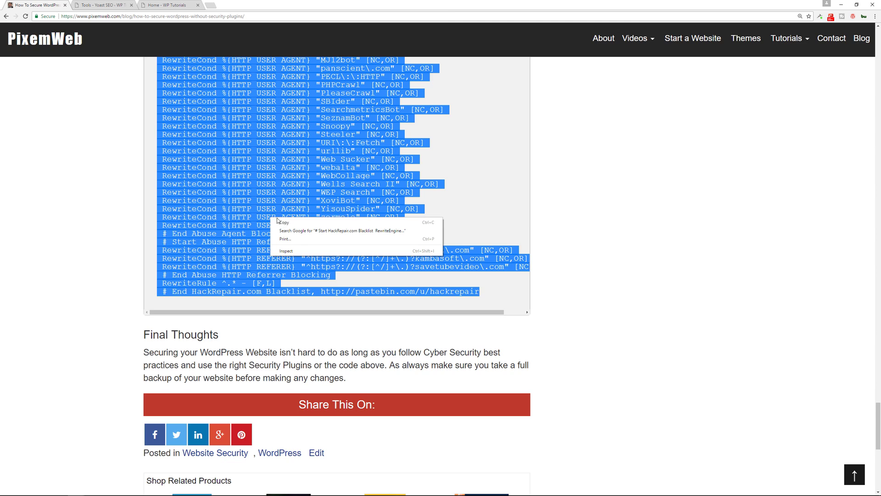
pyautogui.click(404, 223)
pyautogui.hotkey('ctrl', 'Tab')
# Insert the HackRepair.com Blacklist above the 6G firewall block, separated by a blank line, and save .htaccess
pyautogui.click(35, 217)
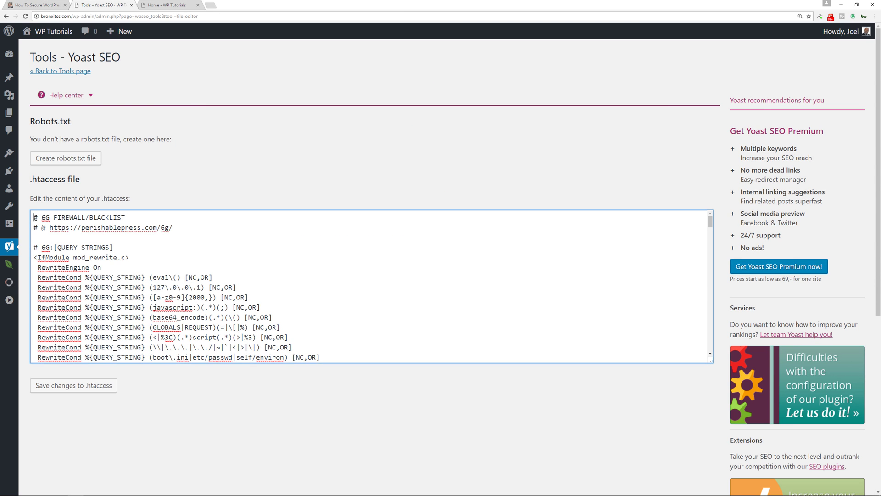
pyautogui.press('Return')
pyautogui.press('Up')
pyautogui.hotkey('ctrl', 'v')
pyautogui.click(82, 385)
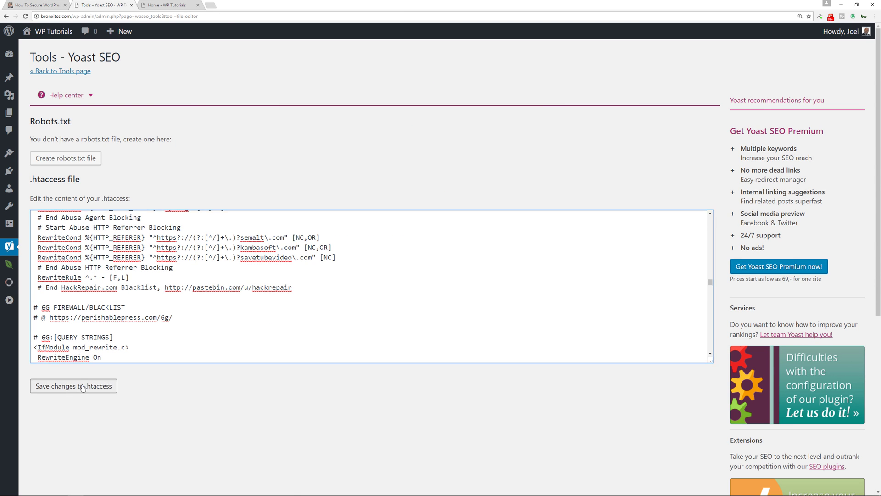
# Check the live site's About, home and Contact pages with both blacklists in place
pyautogui.click(169, 5)
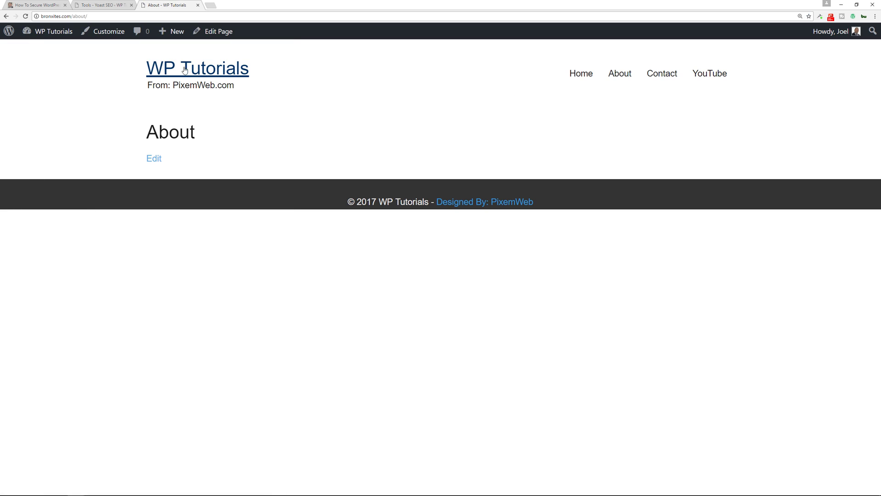
pyautogui.click(581, 73)
pyautogui.click(664, 73)
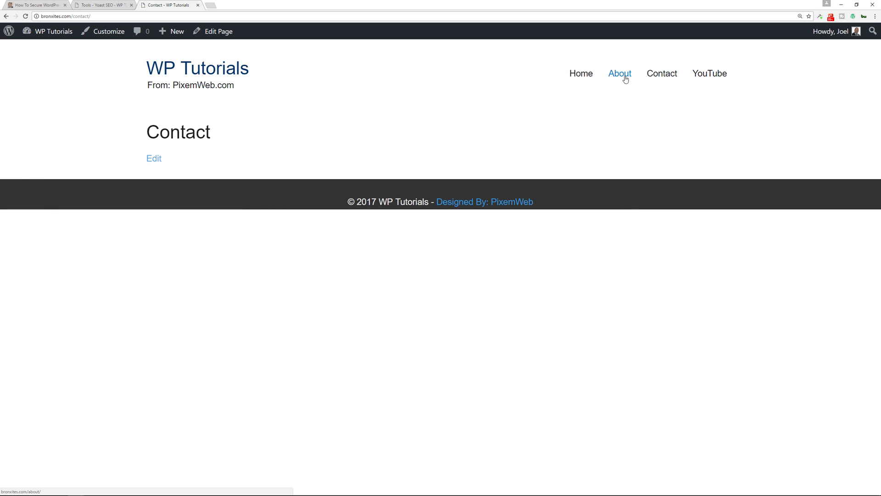
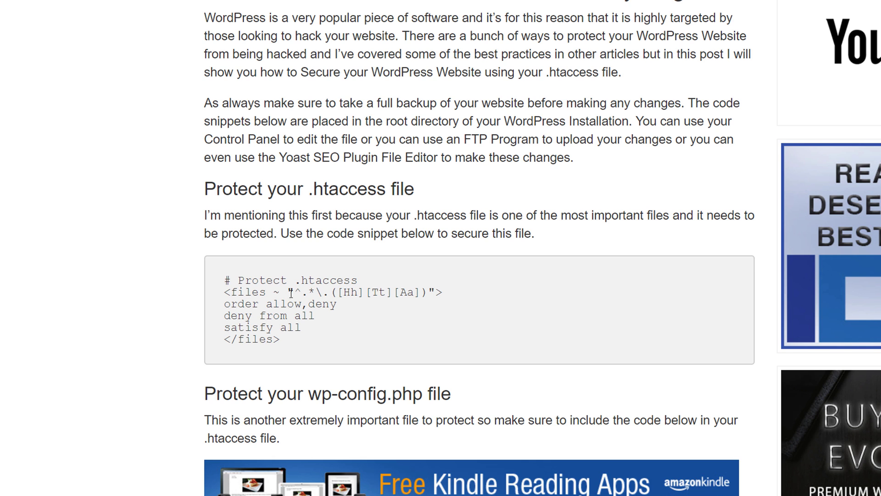
# Review the article's protection snippets in order, from "Protect your .htaccess file" through "6G Firewall/Blacklist"
pyautogui.scroll(-5, 138, 367)
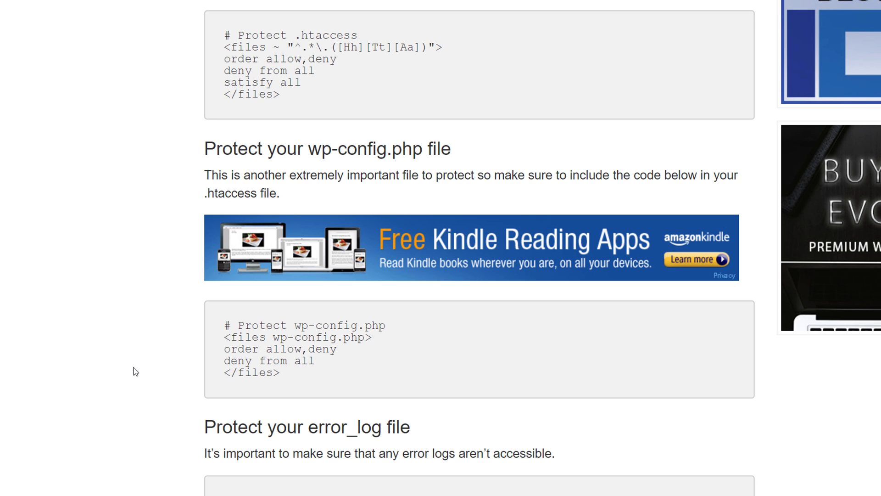
pyautogui.scroll(-15, 133, 373)
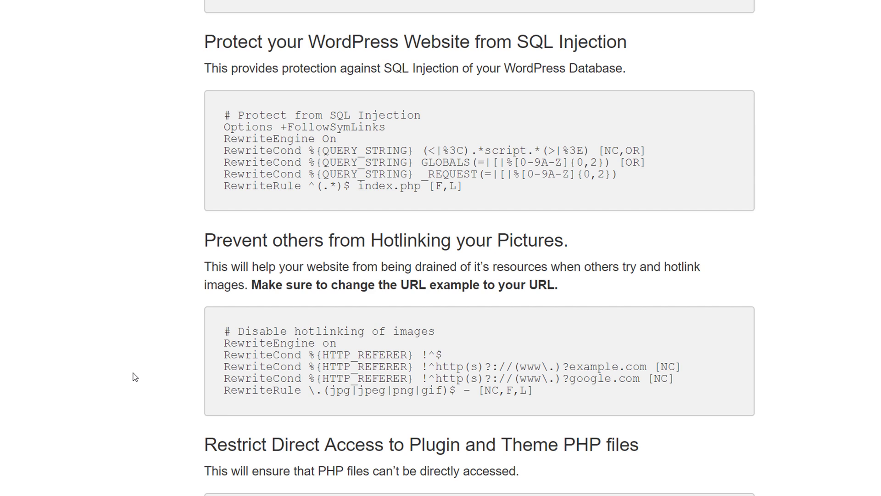
pyautogui.scroll(-4, 135, 376)
pyautogui.scroll(-2, 135, 376)
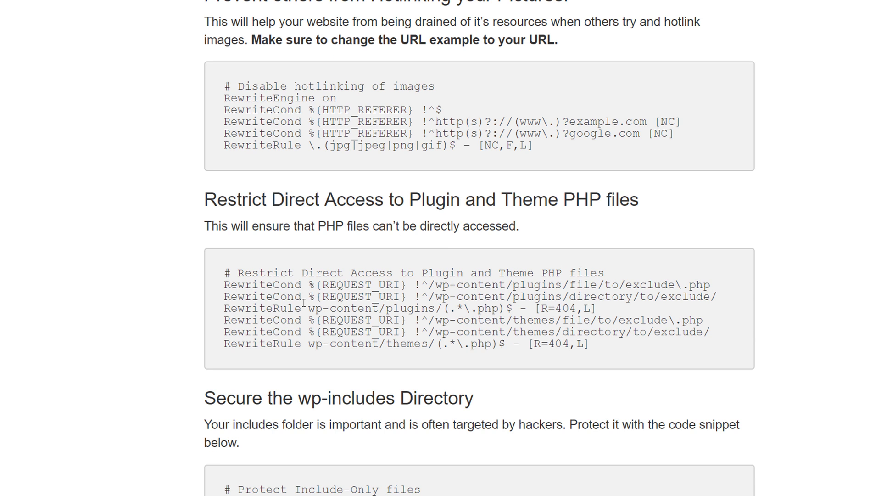
pyautogui.scroll(-13, 304, 303)
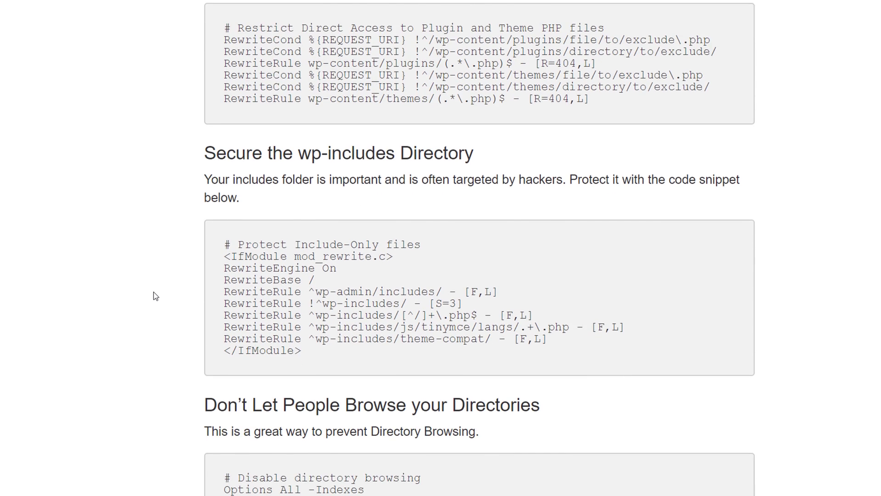
pyautogui.scroll(-4, 165, 298)
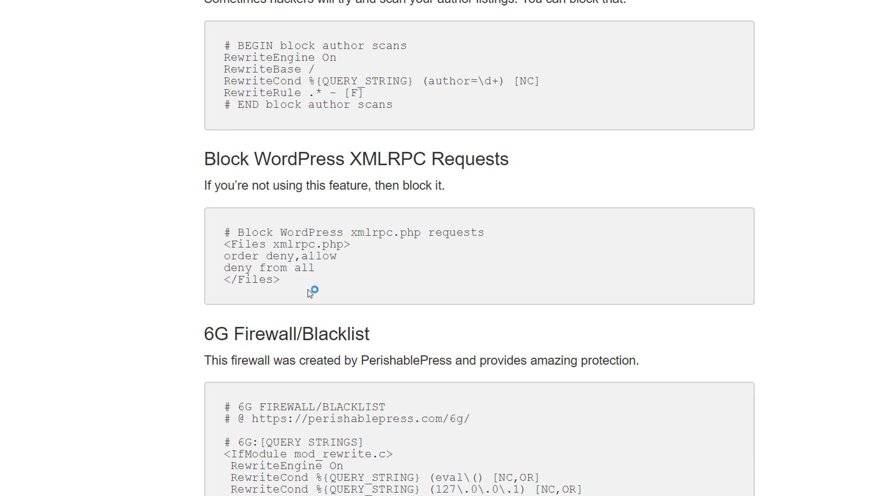
# Review the article's XMLRPC, 6G Firewall and HackRepairs Blacklist sections, and look back over the earlier snippets to the article's start
pyautogui.scroll(2, 303, 289)
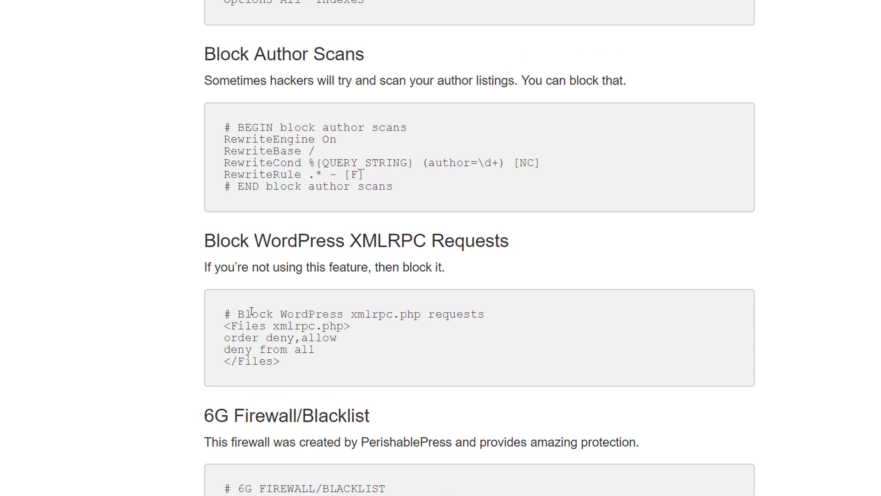
pyautogui.scroll(-6, 157, 374)
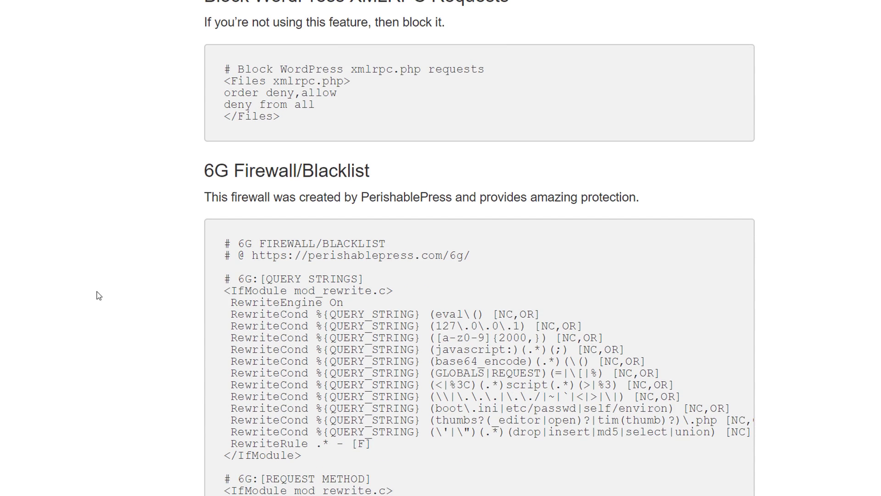
pyautogui.scroll(-12, 99, 296)
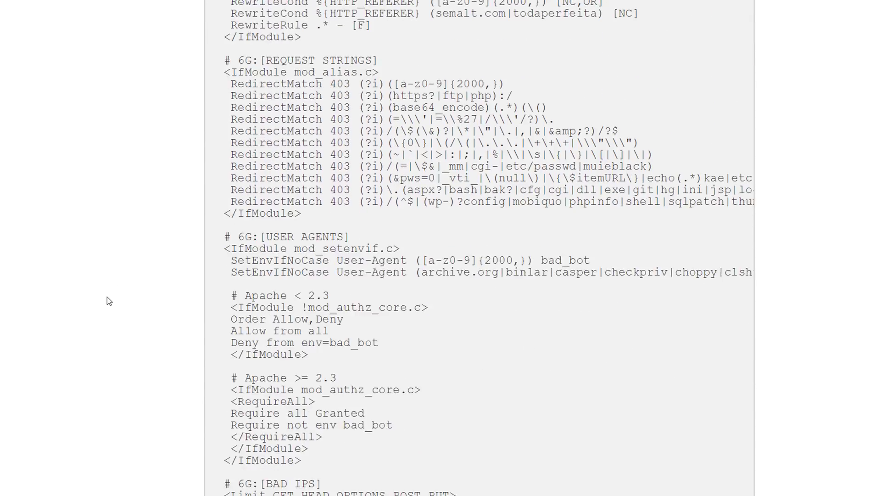
pyautogui.scroll(4, 106, 299)
pyautogui.scroll(-8, 105, 299)
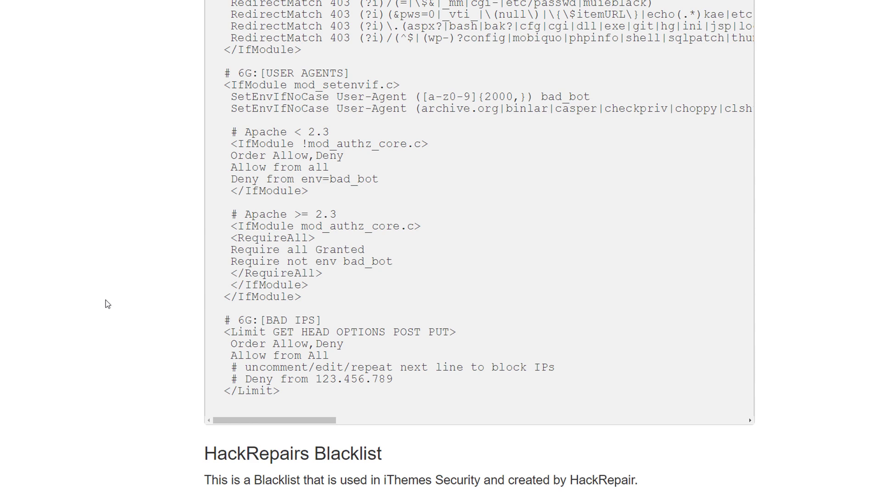
pyautogui.scroll(-8, 115, 300)
pyautogui.scroll(8, 114, 301)
pyautogui.scroll(20, 115, 305)
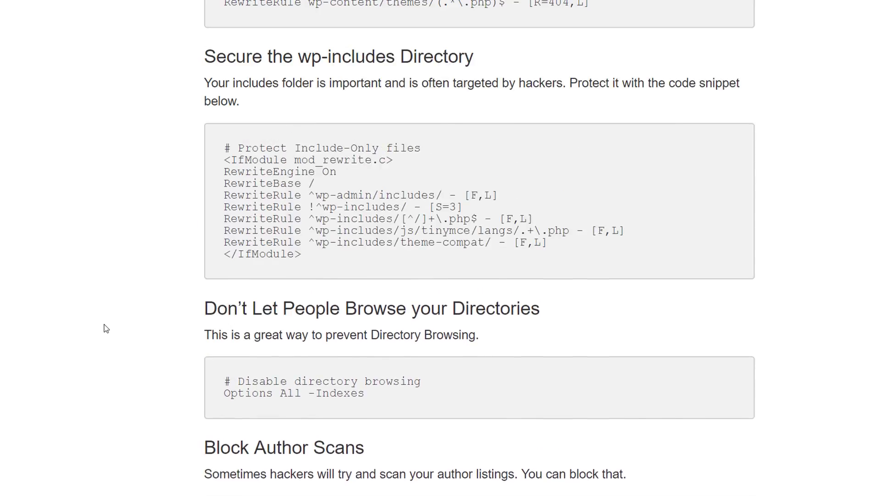
pyautogui.scroll(20, 103, 325)
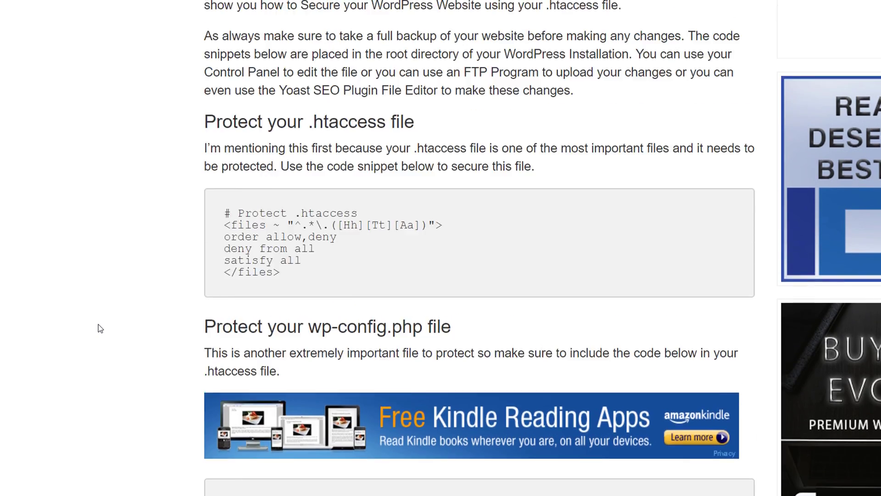
pyautogui.scroll(8, 98, 324)
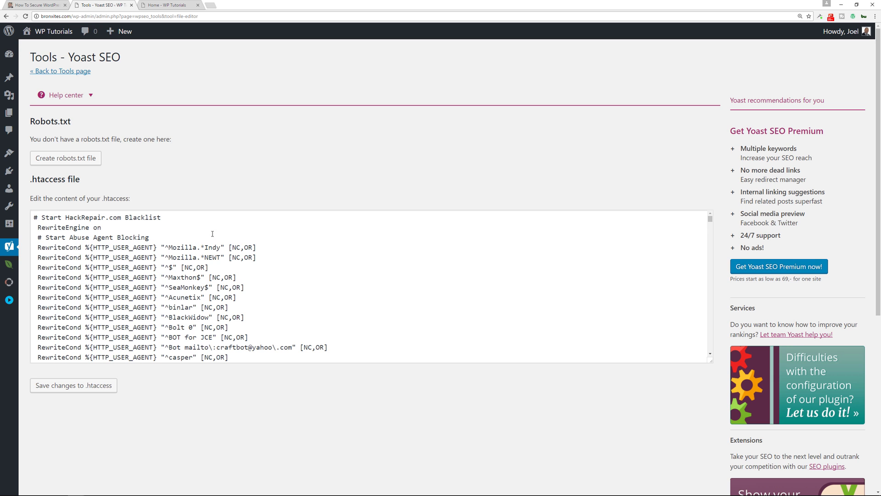
# Delete the opening tag <Files xmlrpc.php> from the "Block WordPress xmlrpc.php requests" block in the .htaccess editor
pyautogui.scroll(-20, 213, 235)
pyautogui.scroll(-20, 232, 246)
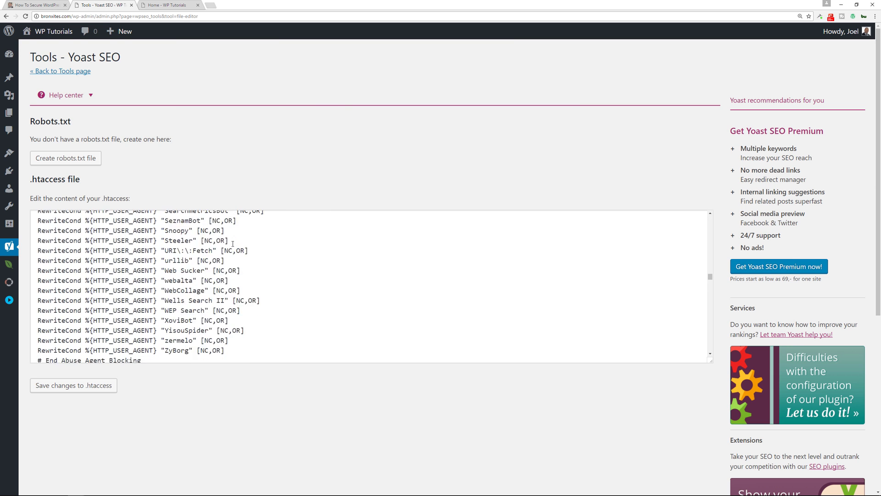
pyautogui.scroll(-20, 232, 244)
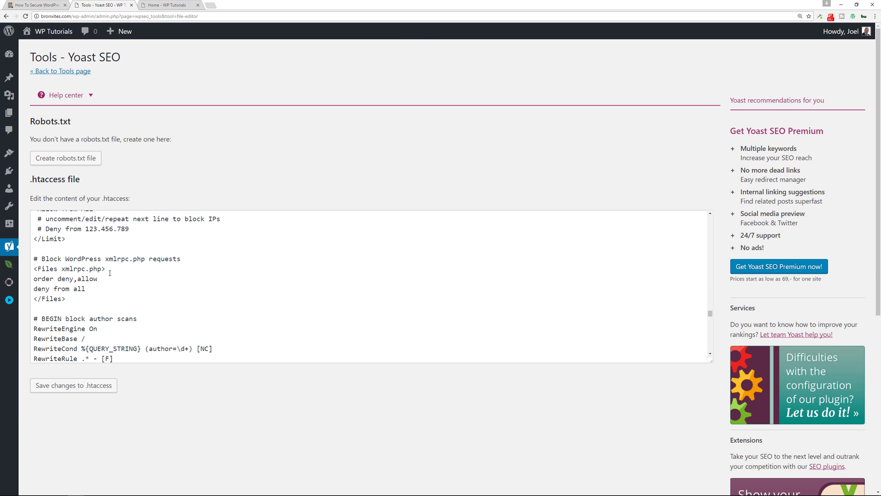
pyautogui.moveTo(109, 271); pyautogui.dragTo(34, 271)
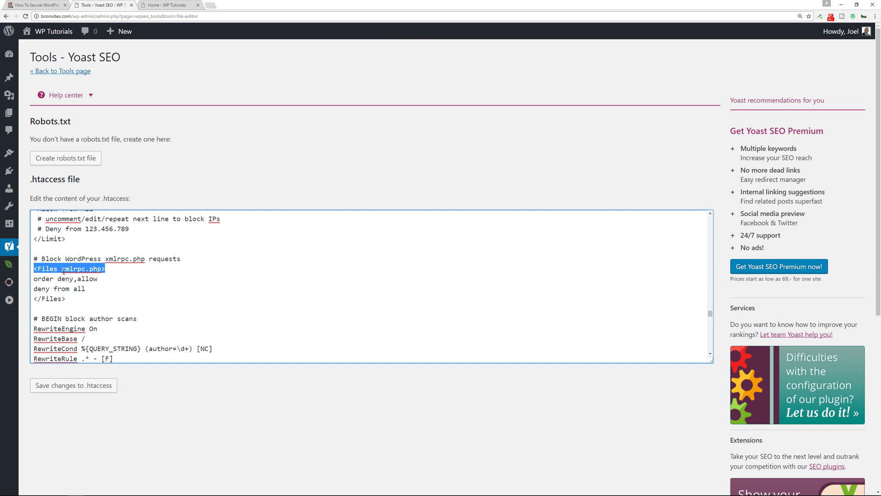
pyautogui.press('Delete')
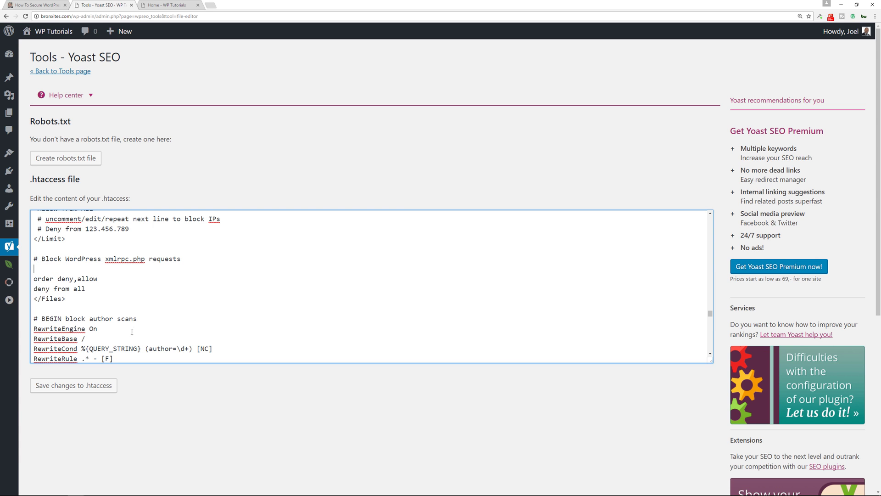
# Save the changes to .htaccess and reload the live site's home page to test the incomplete block
pyautogui.click(83, 386)
pyautogui.click(167, 6)
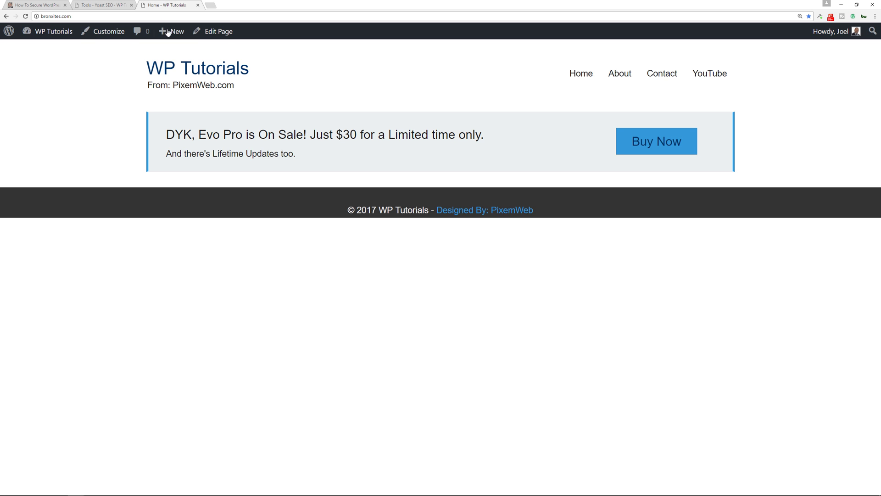
pyautogui.click(25, 16)
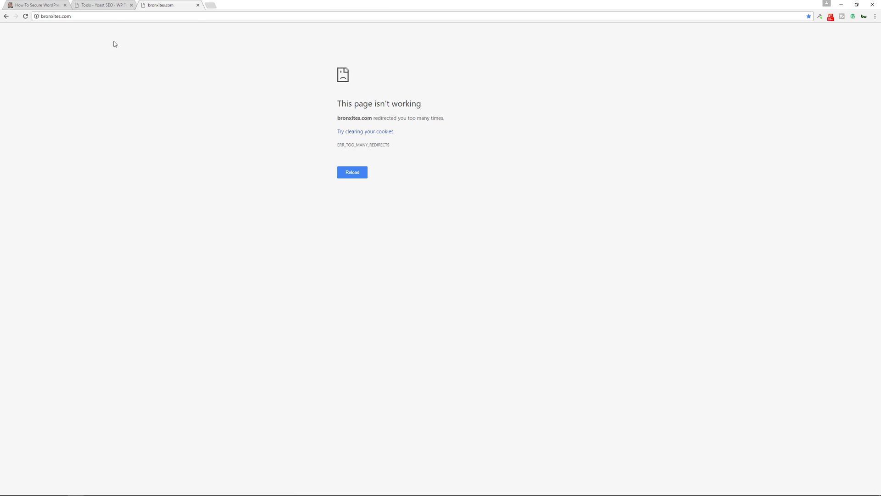
# Try to fill the missing line with <files wp-config.php> in the Yoast SEO editor, save .htaccess and reload the page
pyautogui.click(97, 6)
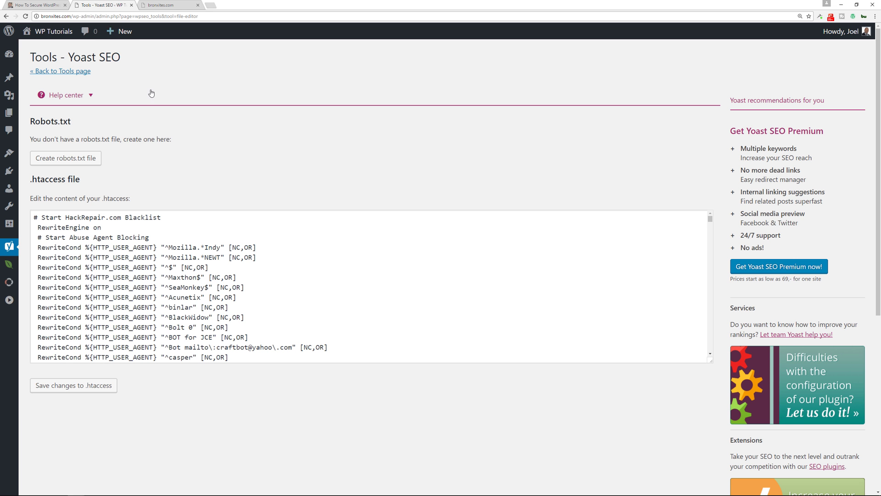
pyautogui.scroll(-15, 141, 287)
pyautogui.click(118, 269)
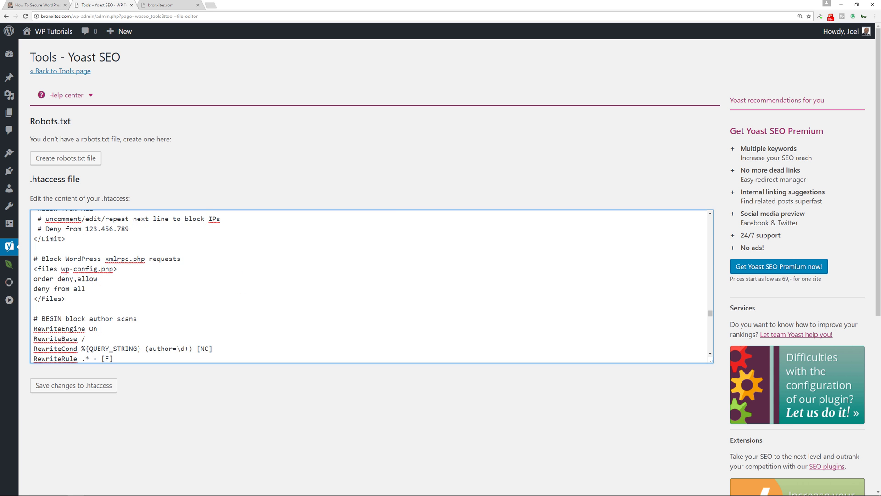
pyautogui.click(73, 385)
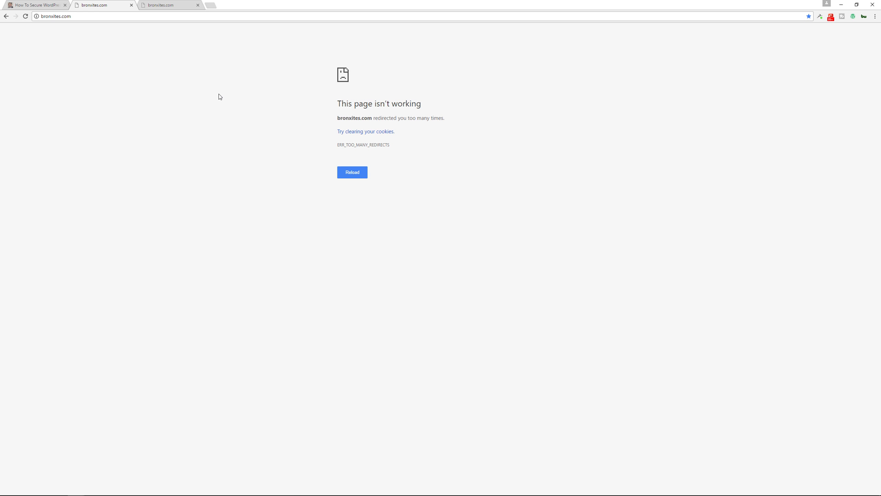
pyautogui.press('F5')
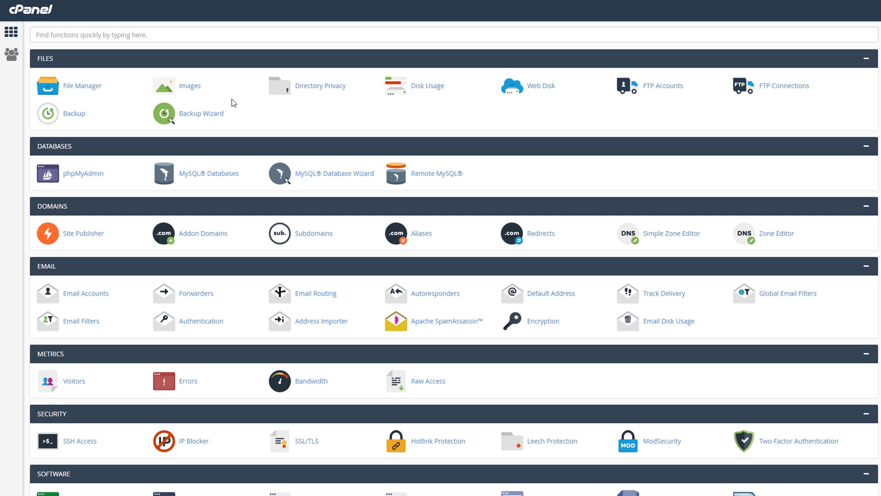
# In cPanel's File Manager, open the .htaccess file in public_html for editing
pyautogui.click(78, 87)
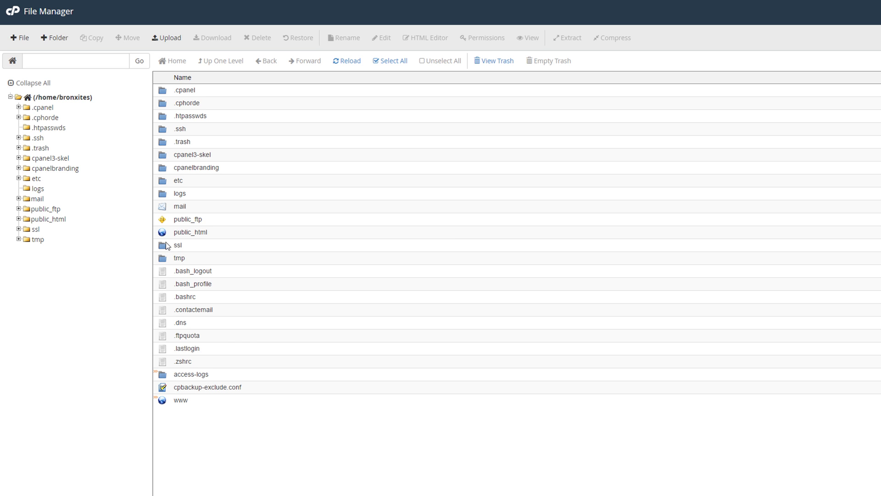
pyautogui.doubleClick(163, 232)
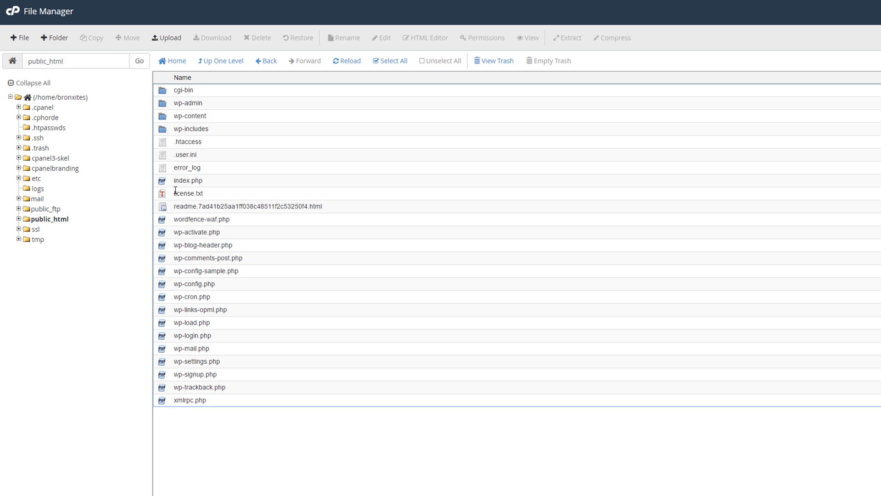
pyautogui.click(188, 142)
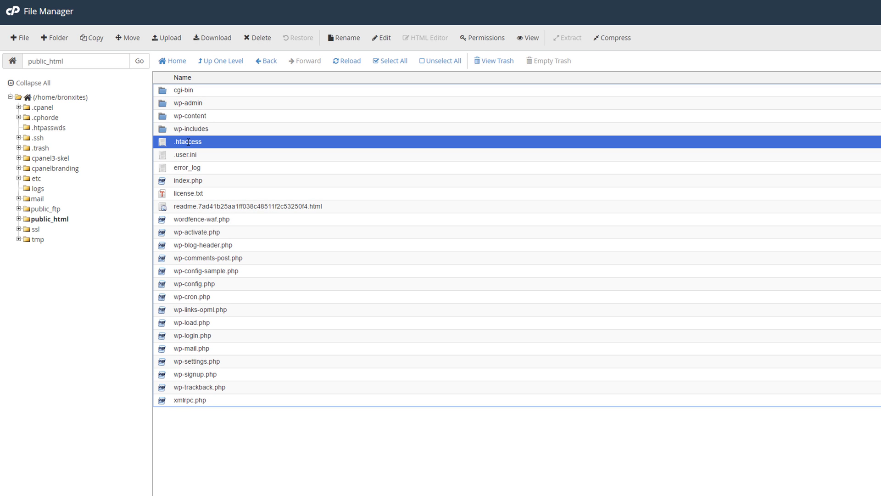
pyautogui.click(385, 41)
# Enter <files wp-config.php> on the empty line 257 below the comment "# Block WordPress xmlrpc.php requests"
pyautogui.scroll(-10, 272, 279)
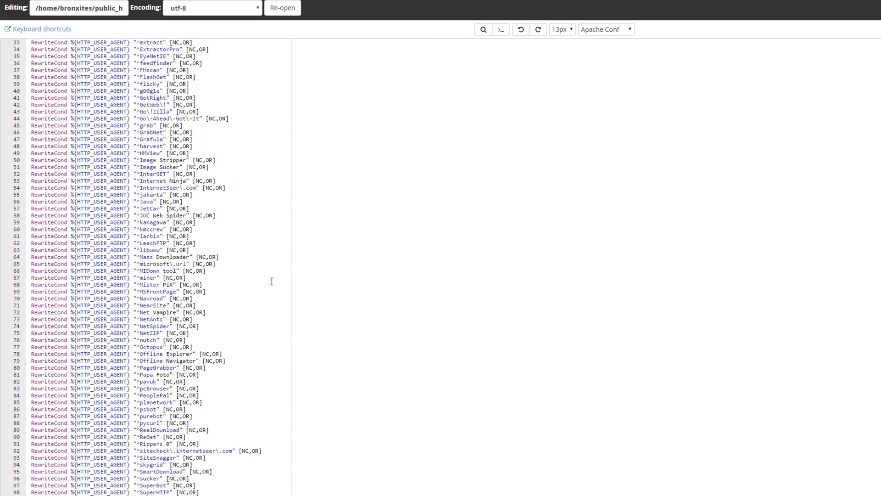
pyautogui.scroll(-13, 244, 305)
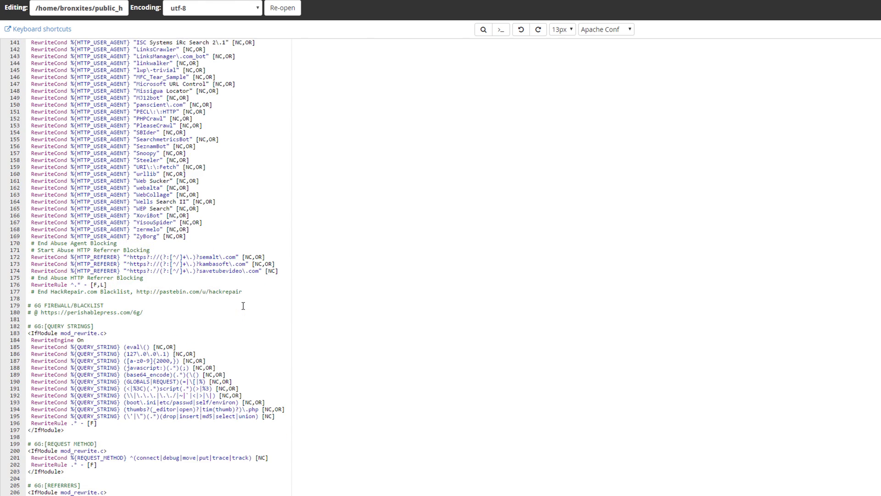
pyautogui.scroll(-7, 243, 306)
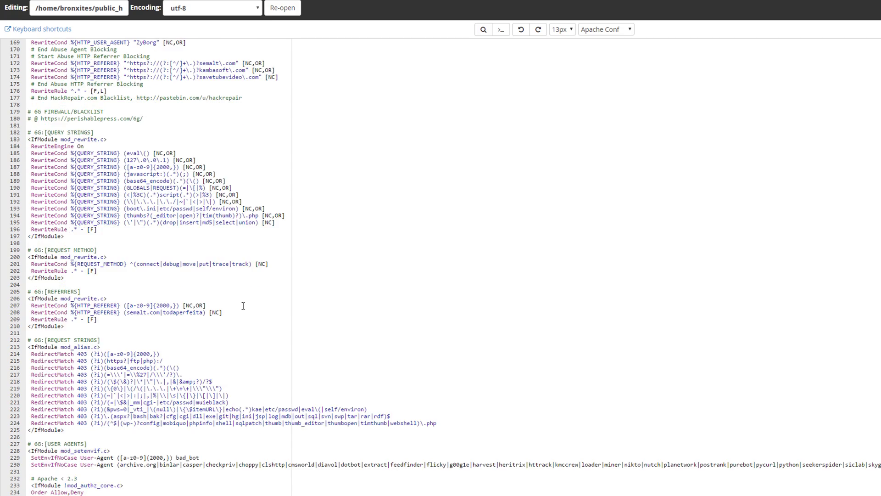
pyautogui.click(44, 477)
pyautogui.write('<files wp-config.php>')
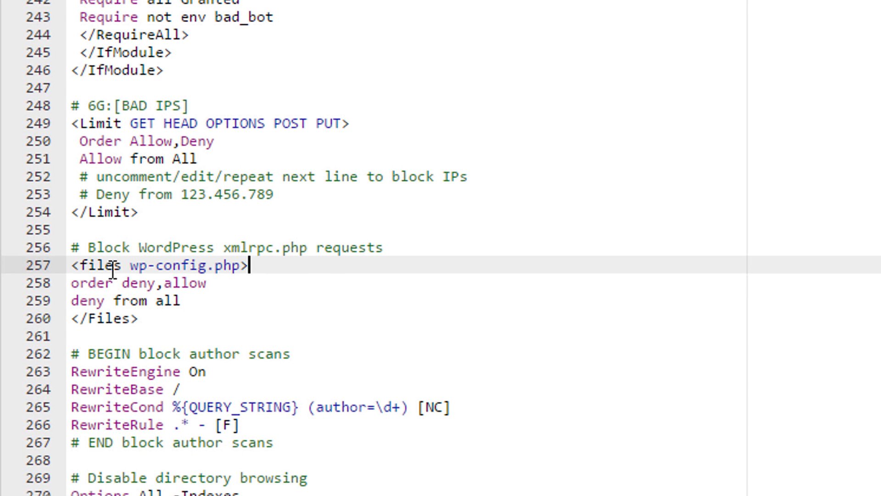
# Save the edited .htaccess file and reload the live site's home page
pyautogui.click(791, 33)
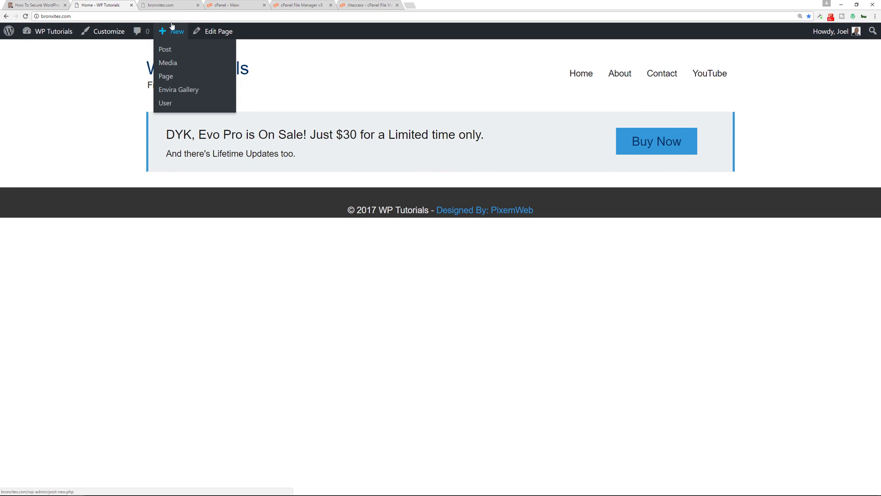
pyautogui.click(165, 6)
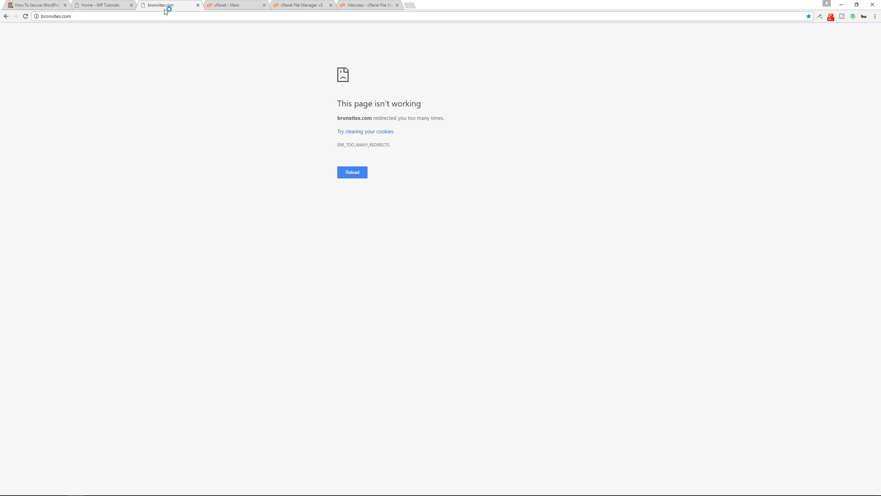
pyautogui.click(26, 16)
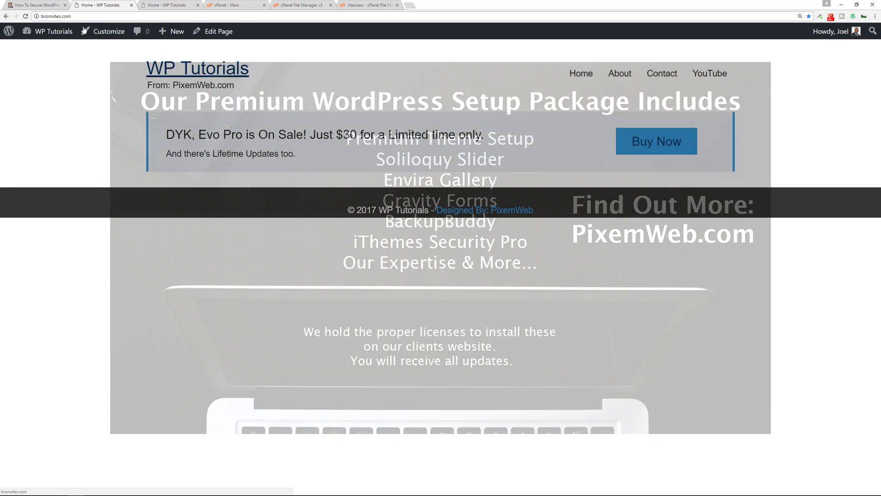
# Return to the article on securing WordPress without security plugins and look through its introduction and .htaccess snippets once more
pyautogui.click(36, 6)
pyautogui.scroll(-4, 78, 227)
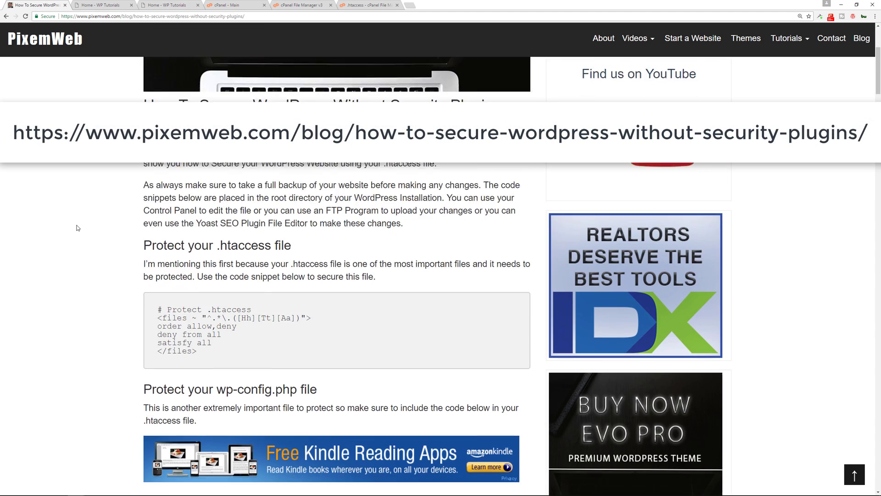
pyautogui.scroll(-2, 78, 228)
pyautogui.scroll(-4, 91, 257)
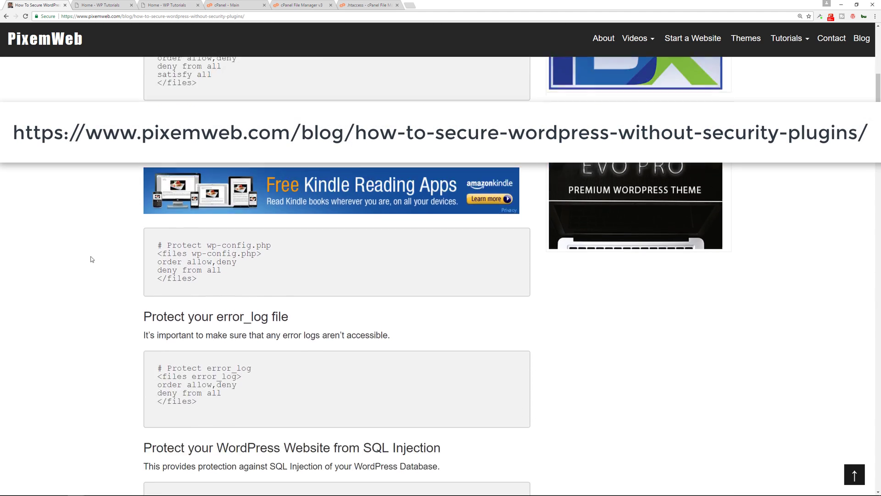
pyautogui.scroll(-20, 91, 259)
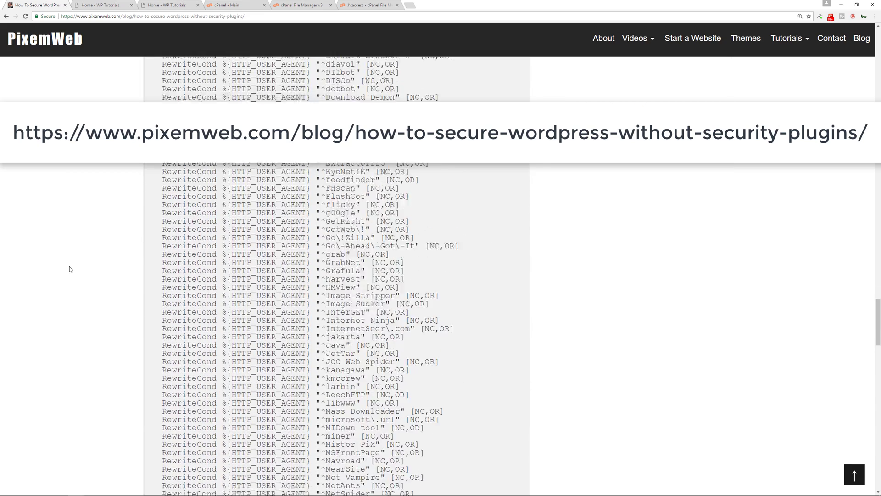
pyautogui.scroll(15, 71, 269)
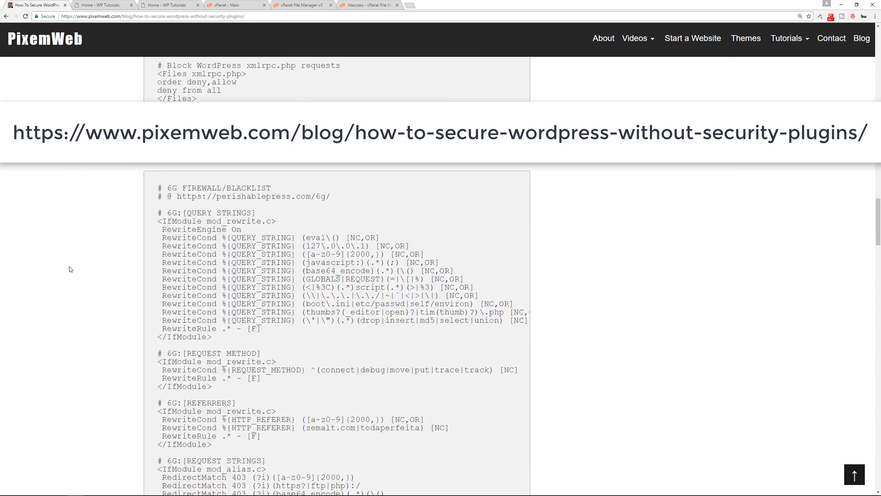
pyautogui.scroll(20, 70, 267)
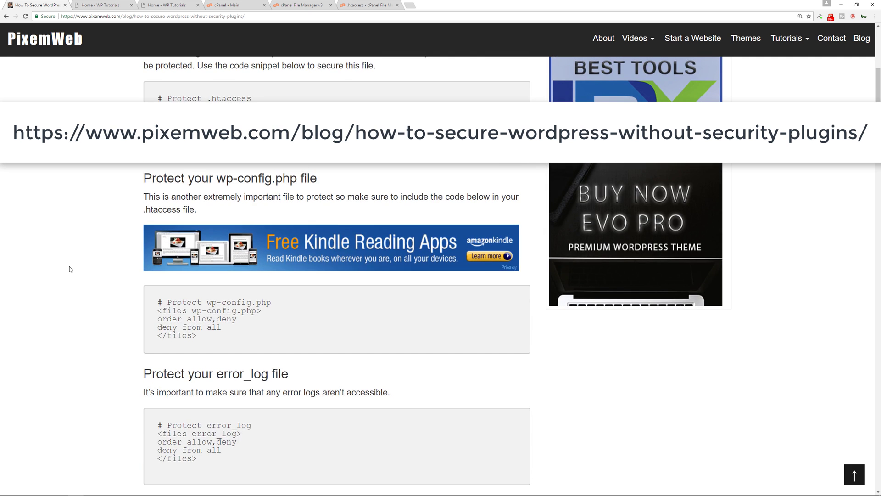
pyautogui.scroll(8, 70, 269)
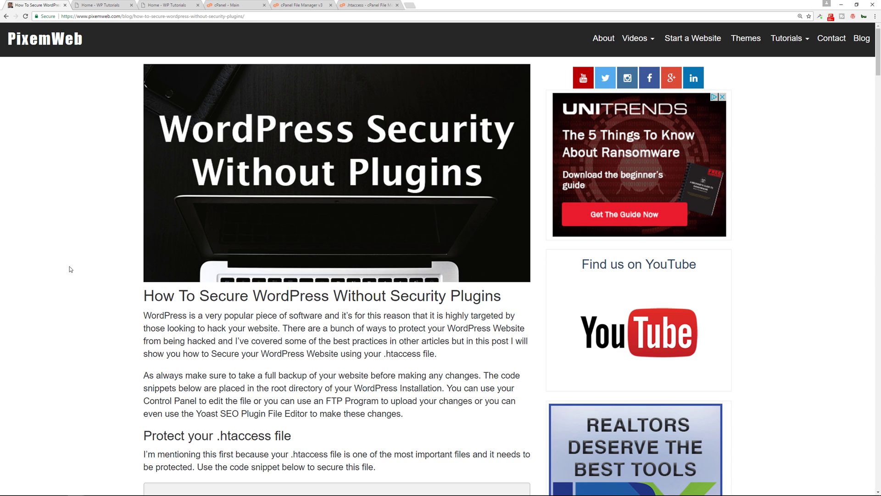
pyautogui.scroll(-4, 70, 270)
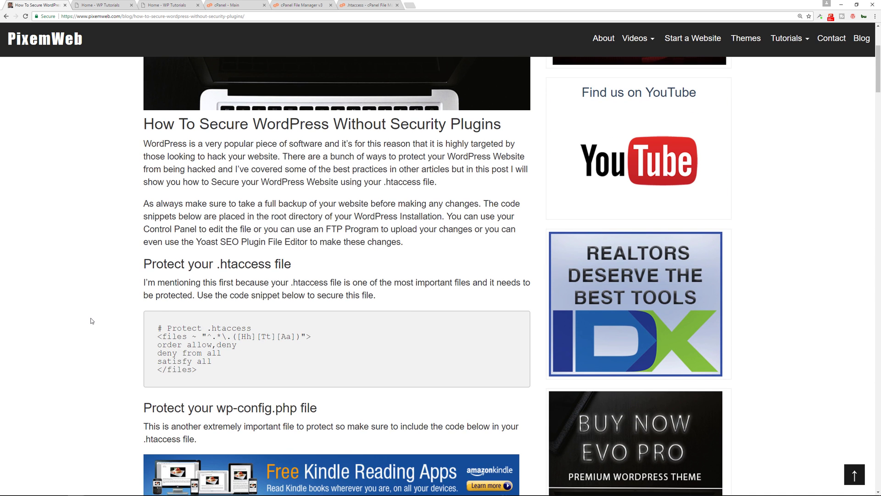
pyautogui.scroll(-8, 92, 321)
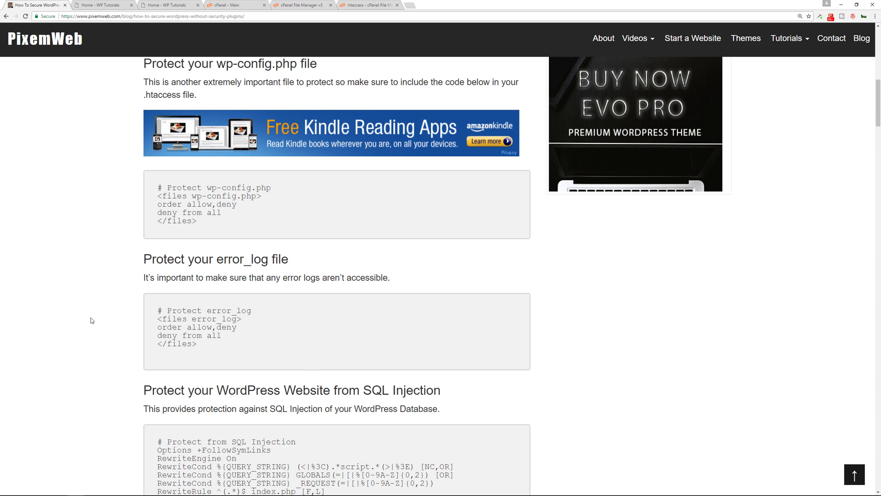
# Review the article's remaining .htaccess snippets, from error_log and SQL injection protection through to the 6G Firewall/Blacklist rules
pyautogui.scroll(-3, 112, 370)
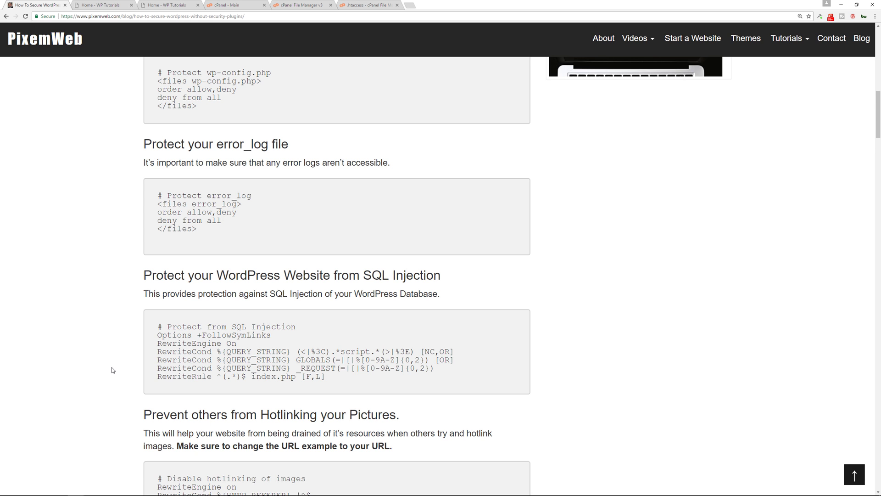
pyautogui.scroll(-3, 112, 369)
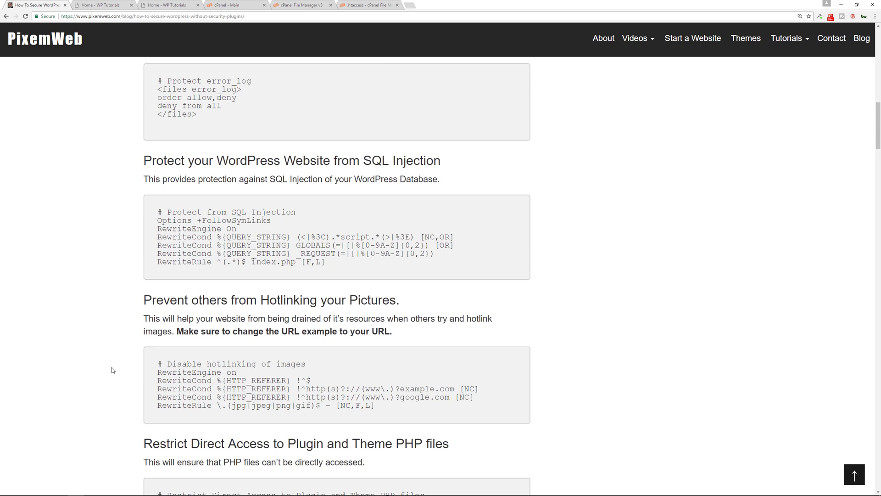
pyautogui.scroll(-4, 113, 370)
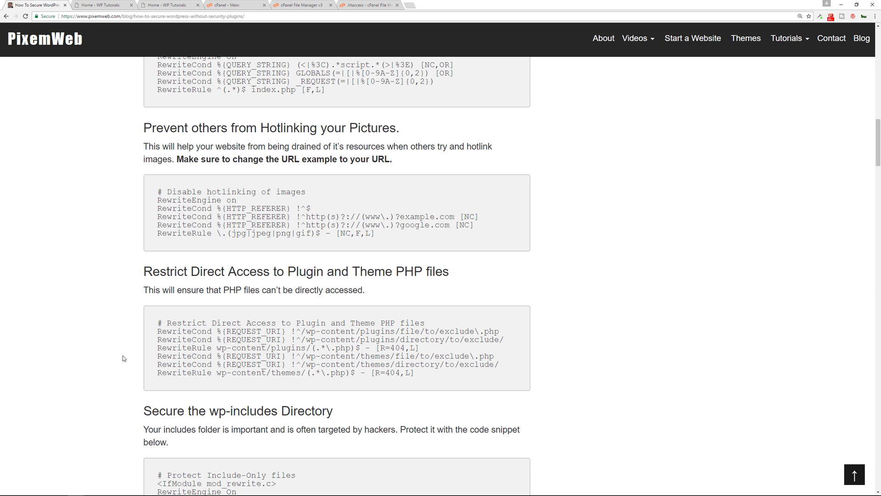
pyautogui.scroll(-9, 123, 353)
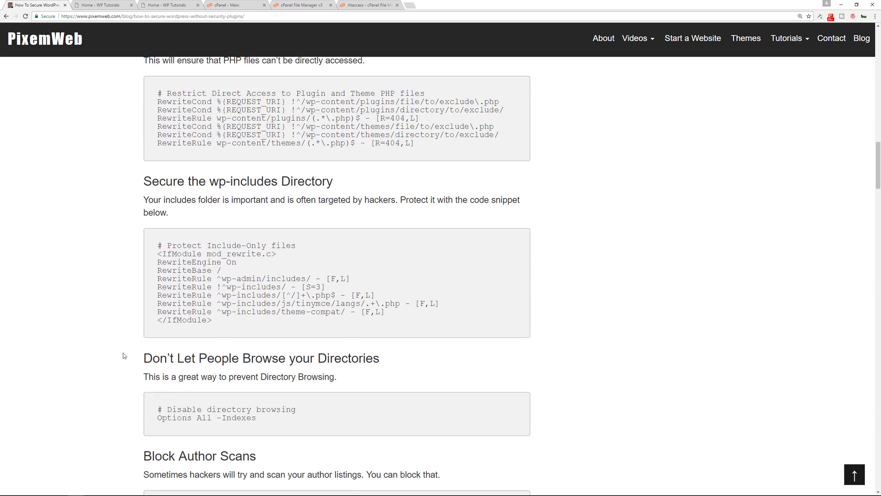
pyautogui.scroll(-9, 123, 355)
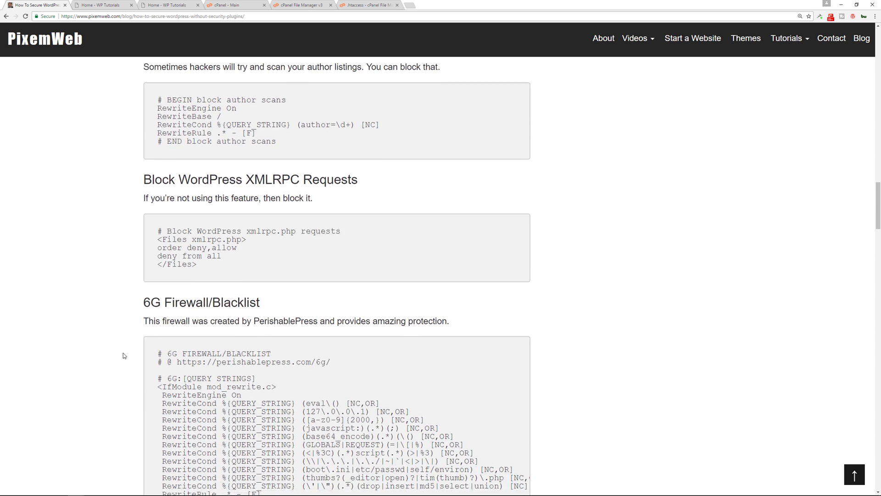
pyautogui.scroll(-3, 123, 355)
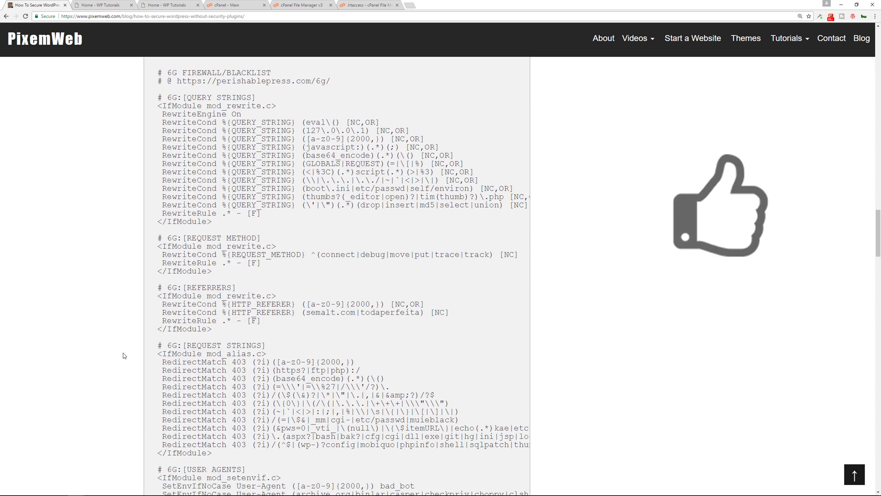